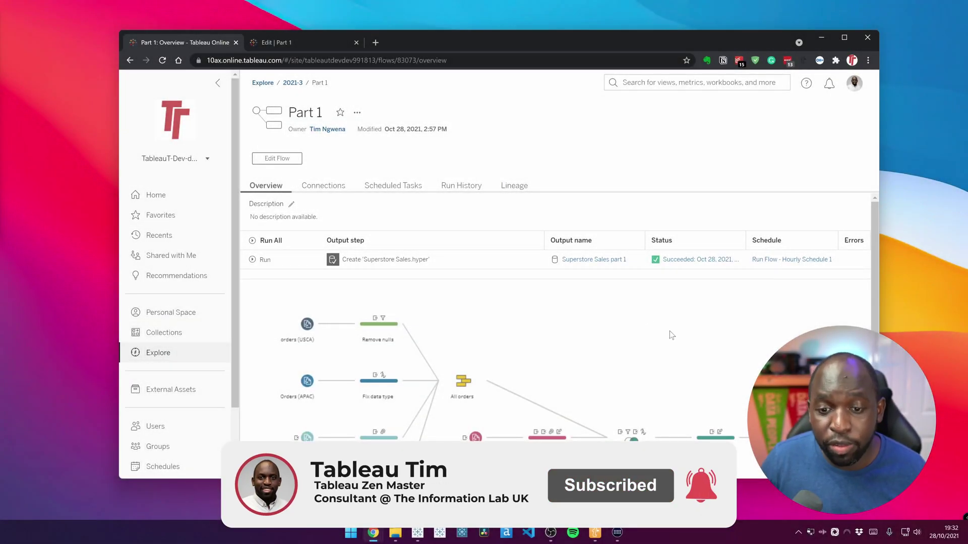
- Review Part 1's hourly linked Run Flow schedule, which runs Part 1 then Part 2
{"action": "scroll", "coordinate": [671, 336], "scroll_direction": "down", "scroll_amount": 2}
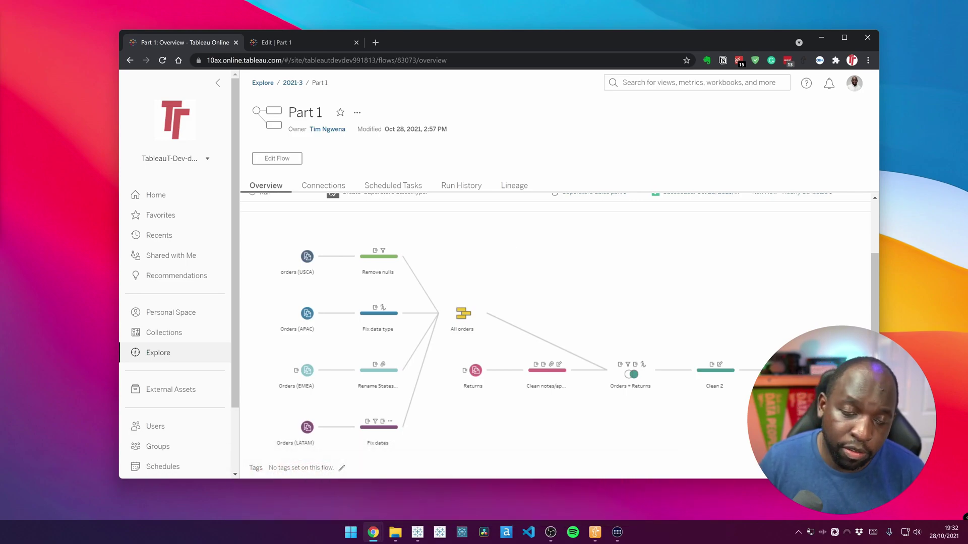
{"action": "scroll", "coordinate": [725, 374], "scroll_direction": "up", "scroll_amount": 2}
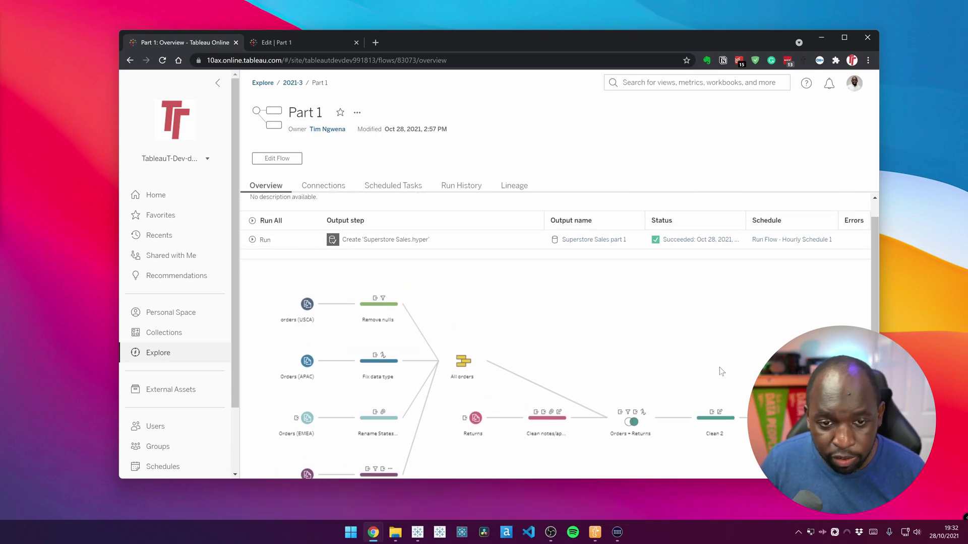
{"action": "left_click", "coordinate": [404, 188]}
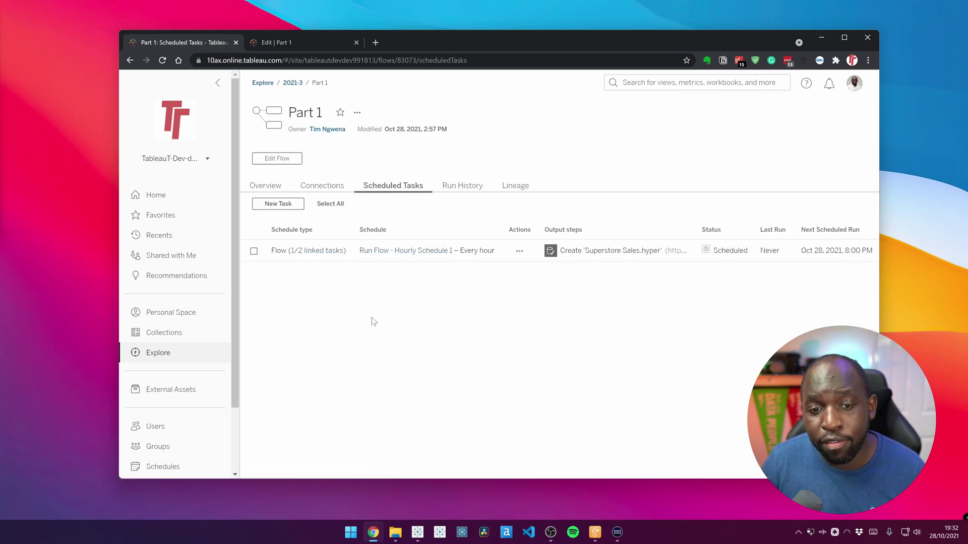
{"action": "left_click", "coordinate": [317, 252]}
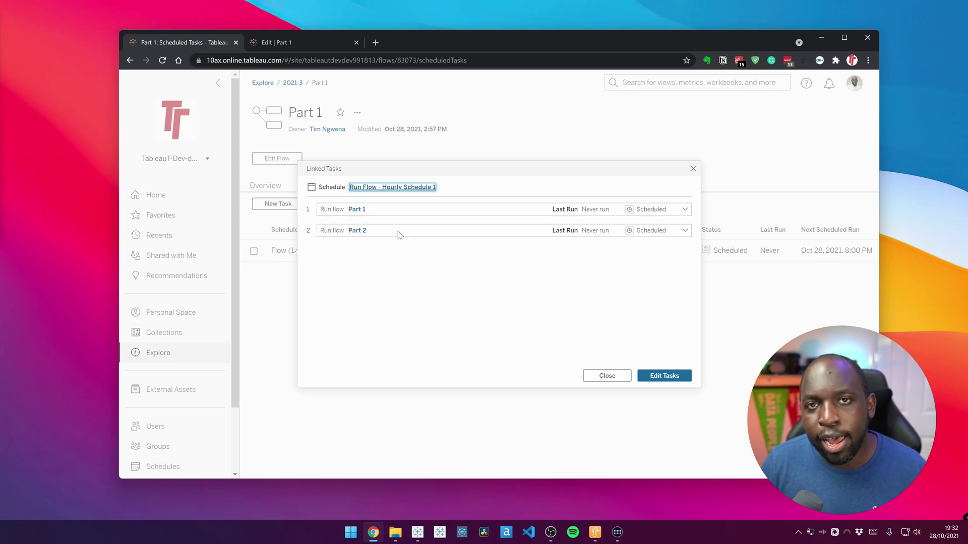
{"action": "left_click", "coordinate": [694, 169]}
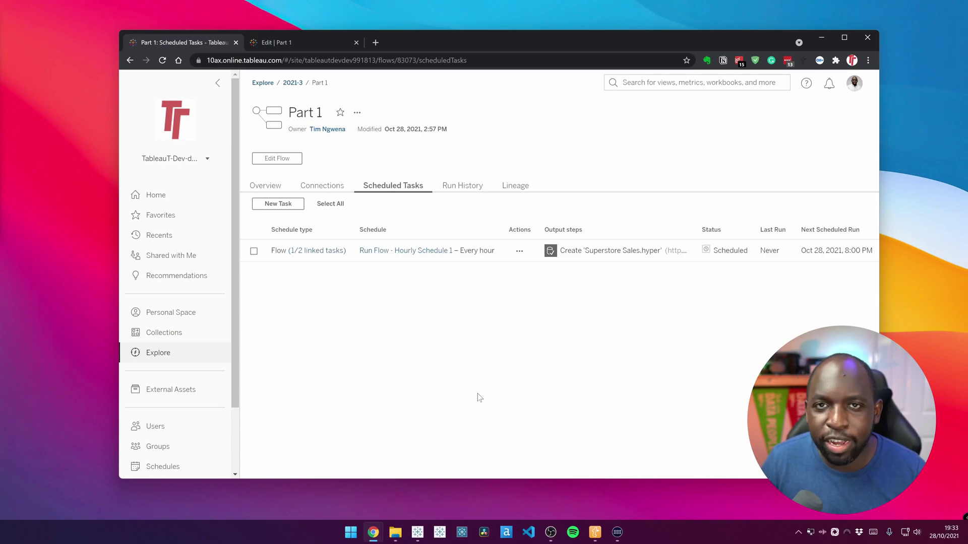
- Open site Settings to see the General page's Linked Tasks options
{"action": "scroll", "coordinate": [161, 429], "scroll_direction": "down", "scroll_amount": 2}
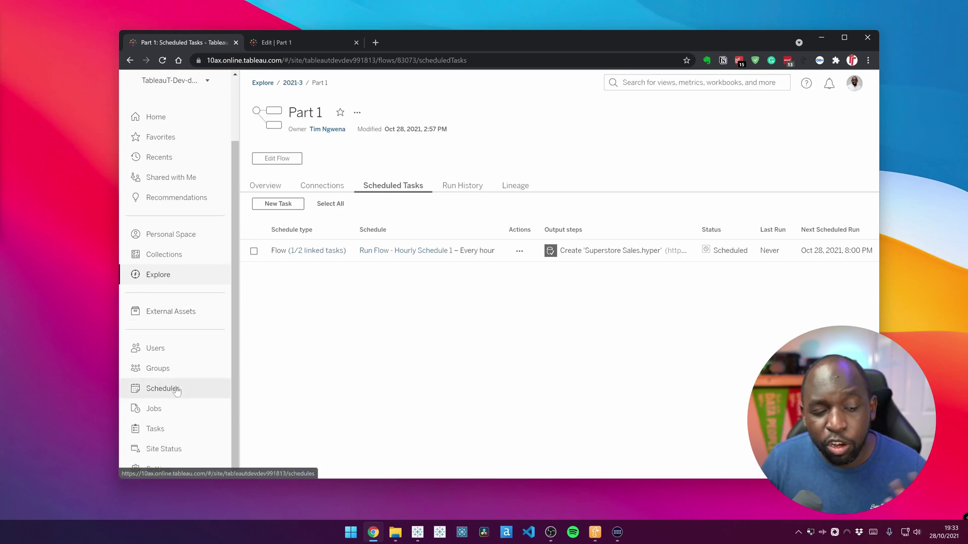
{"action": "left_click", "coordinate": [161, 467]}
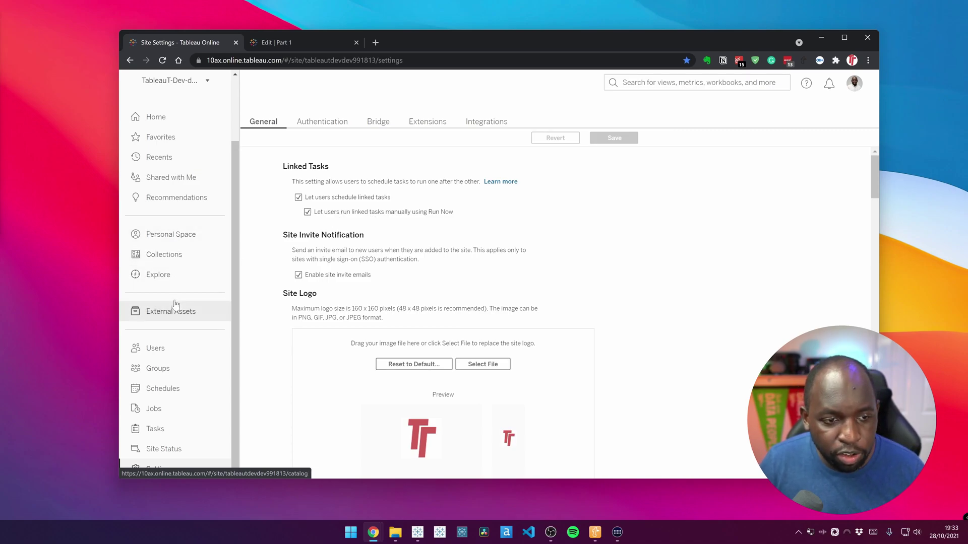
- In the 2021-3 project, open the Part 1 and Part 2 flows in new browser tabs
{"action": "left_click", "coordinate": [208, 276]}
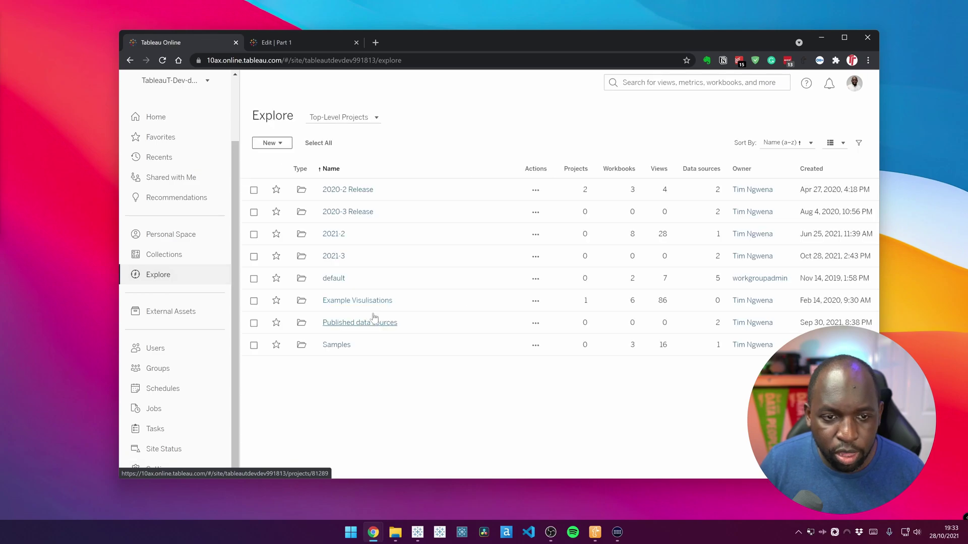
{"action": "left_click", "coordinate": [337, 256]}
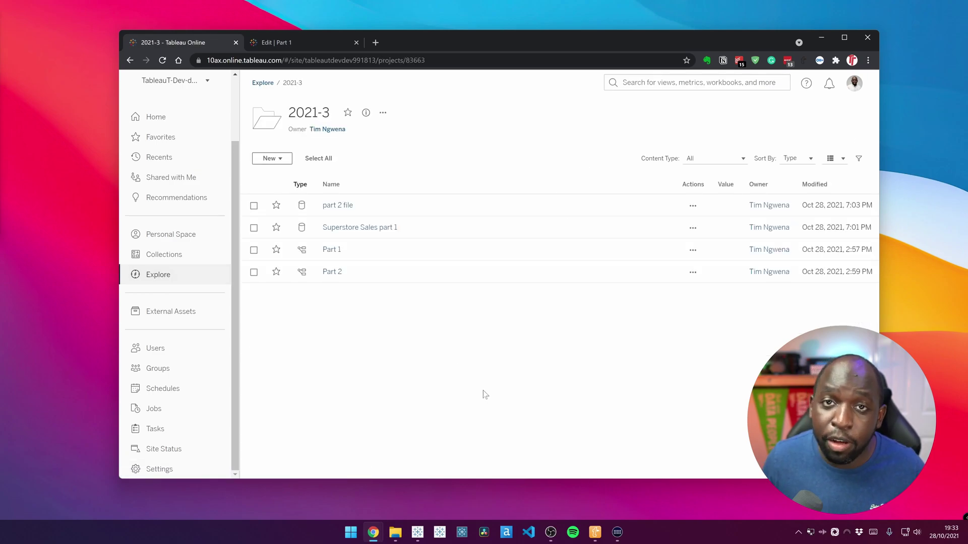
{"action": "right_click", "coordinate": [336, 251]}
{"action": "left_click", "coordinate": [376, 261]}
{"action": "right_click", "coordinate": [330, 271]}
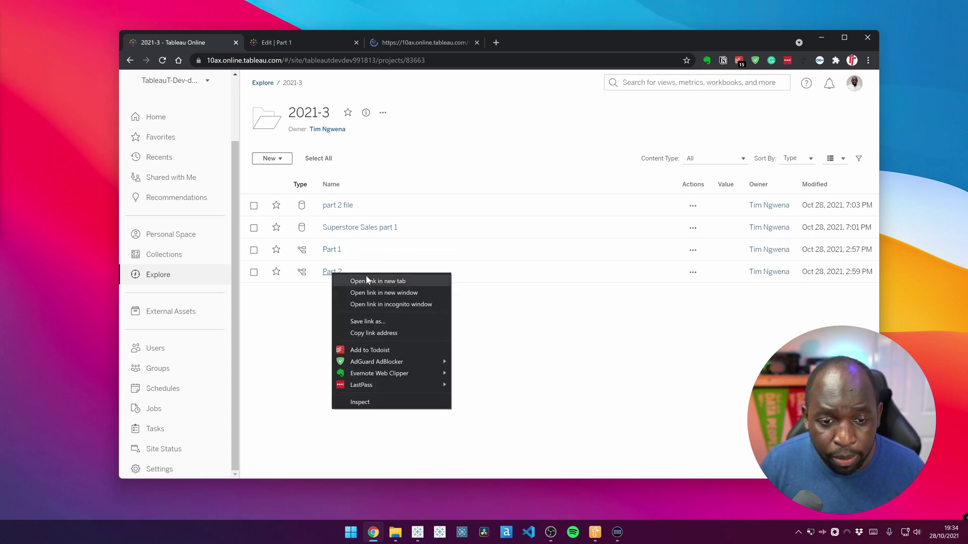
{"action": "left_click", "coordinate": [365, 280]}
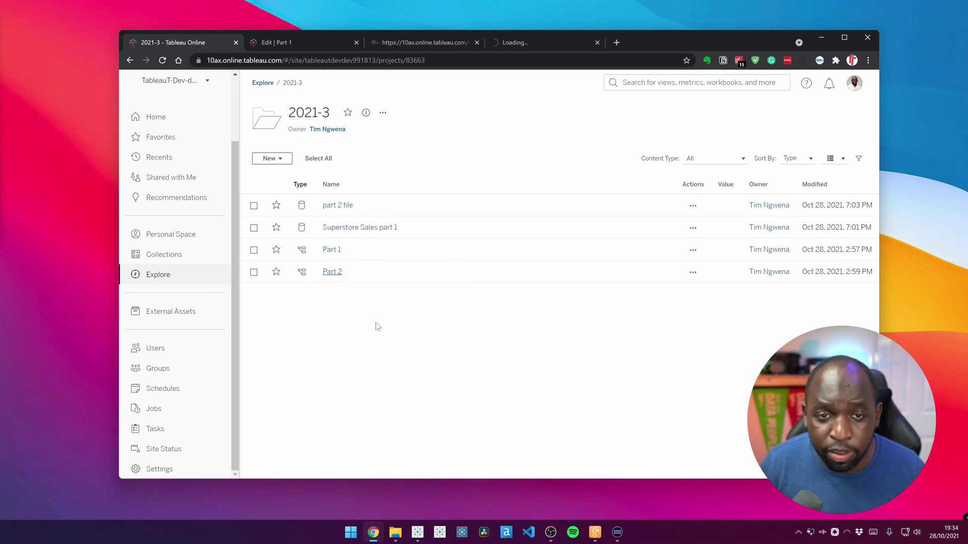
- Look over the Part 1 and Part 2 tabs, then return to the 2021-3 project
{"action": "left_click", "coordinate": [422, 42]}
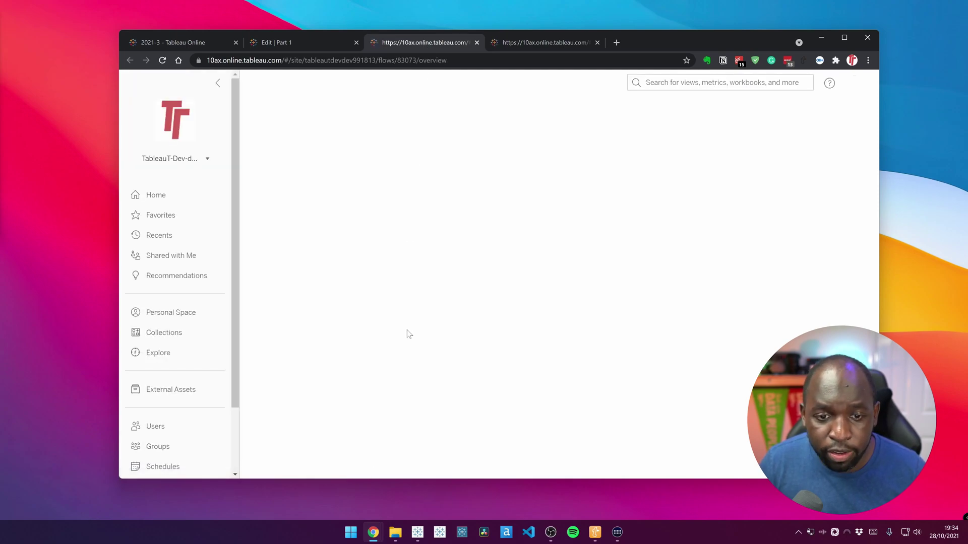
{"action": "scroll", "coordinate": [408, 346], "scroll_direction": "down", "scroll_amount": 1}
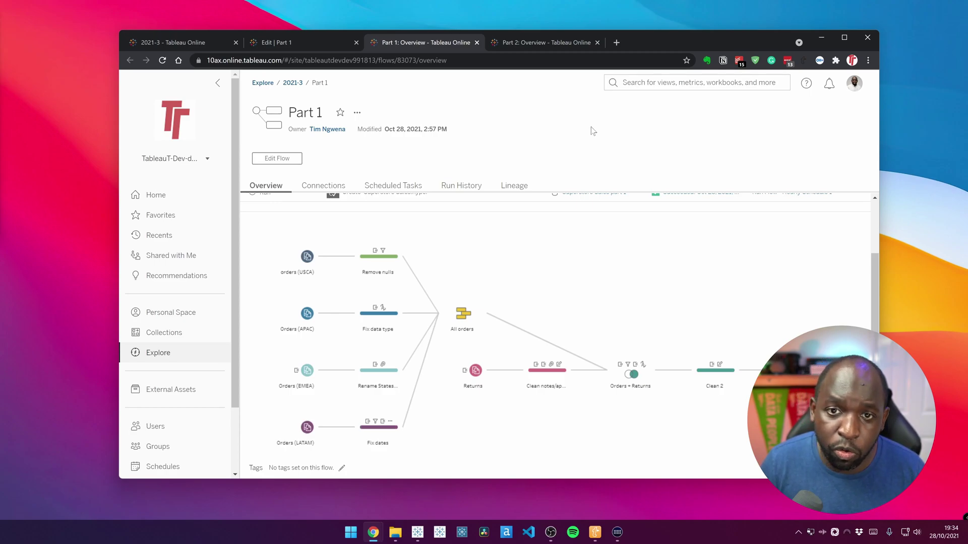
{"action": "left_click", "coordinate": [556, 44]}
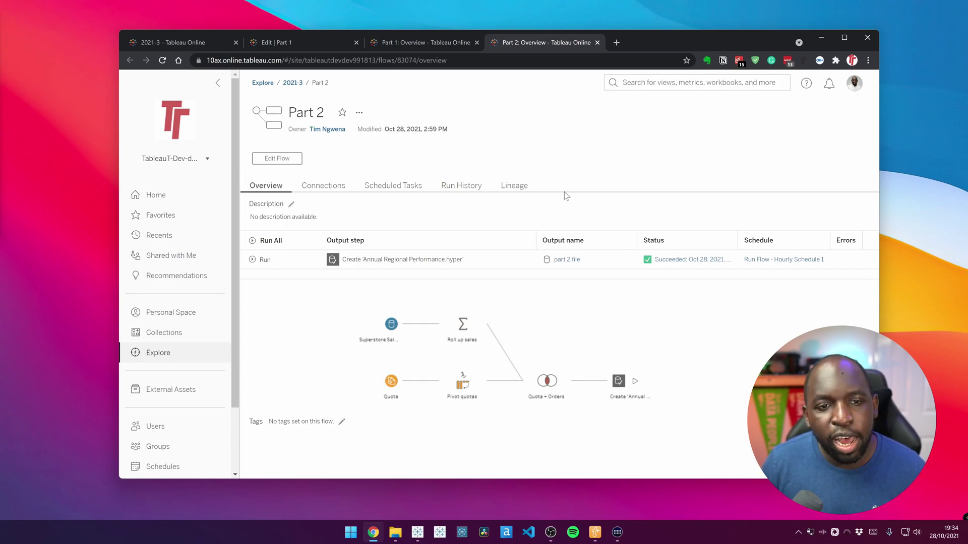
{"action": "left_click", "coordinate": [292, 83]}
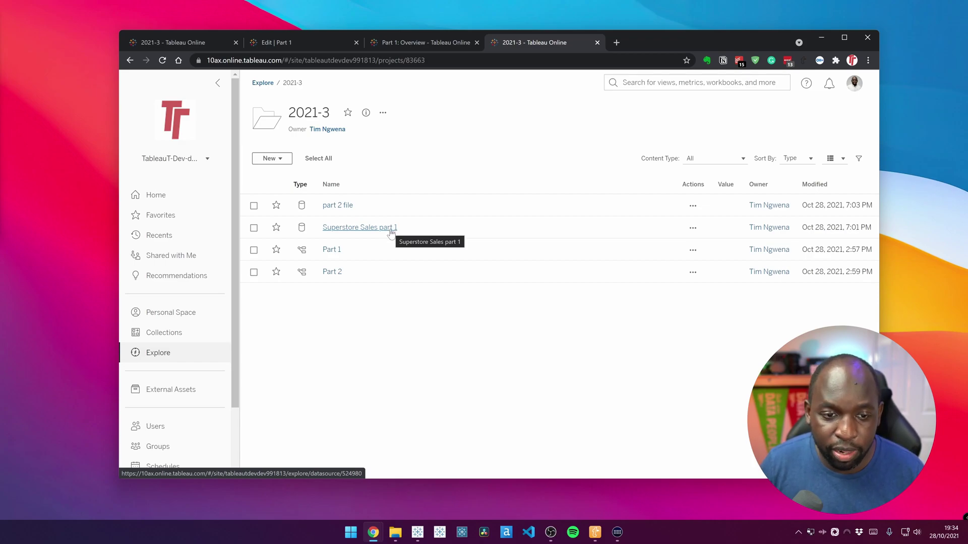
- Delete Part 1's hourly linked Run Flow task and return to the 2021-3 project
{"action": "left_click", "coordinate": [334, 251]}
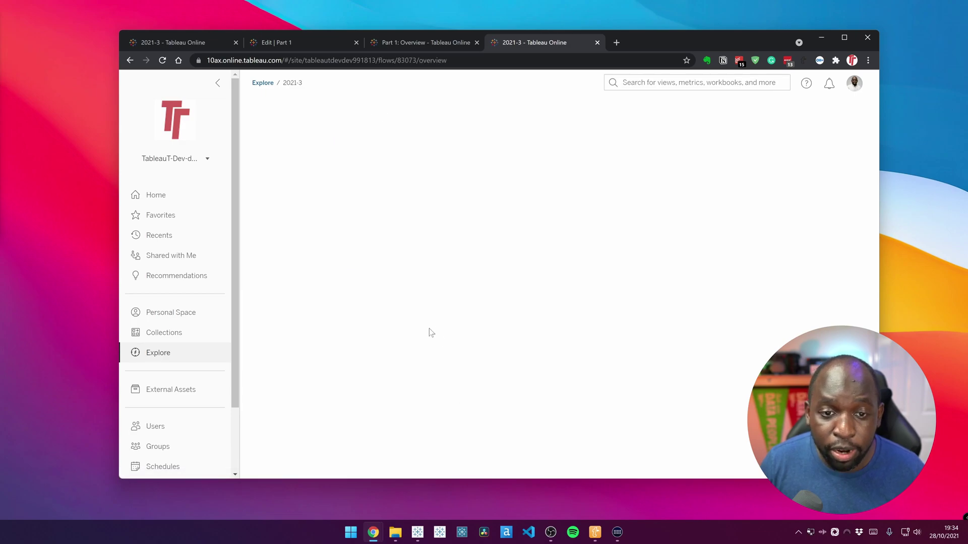
{"action": "left_click", "coordinate": [409, 185]}
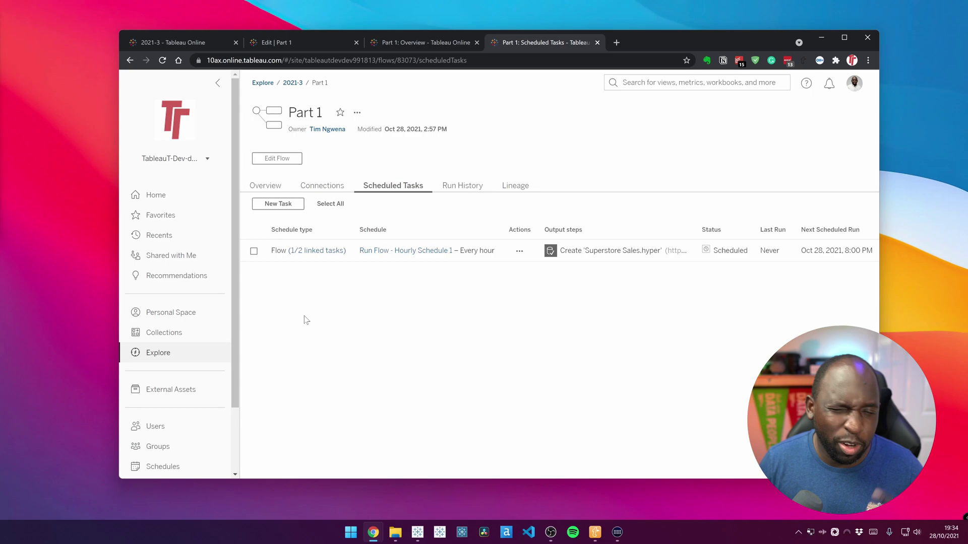
{"action": "left_click", "coordinate": [254, 251]}
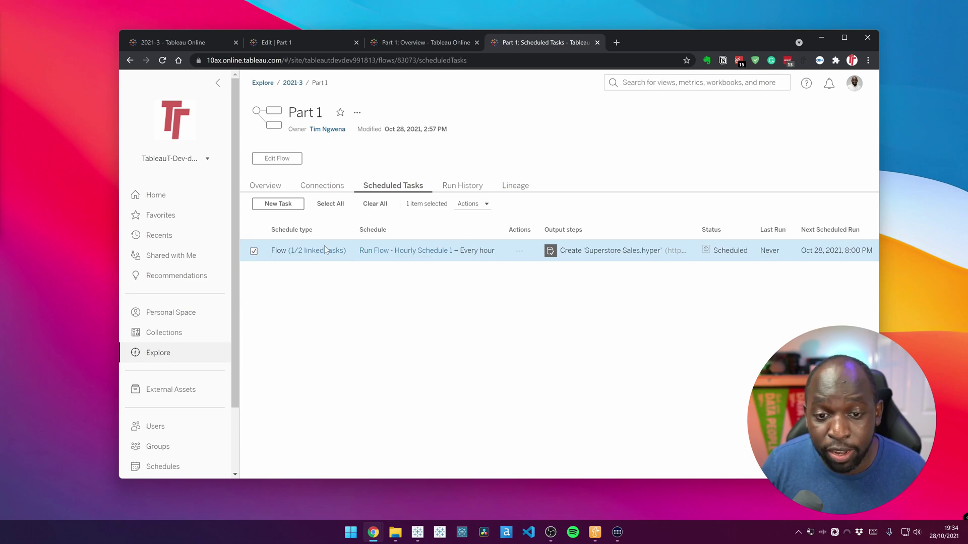
{"action": "left_click", "coordinate": [473, 204]}
{"action": "left_click", "coordinate": [485, 291]}
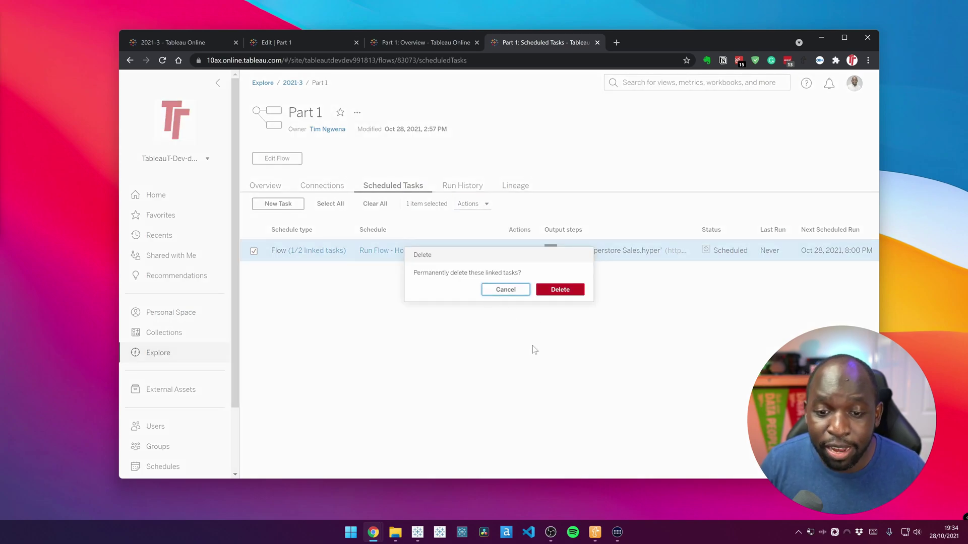
{"action": "left_click", "coordinate": [559, 290]}
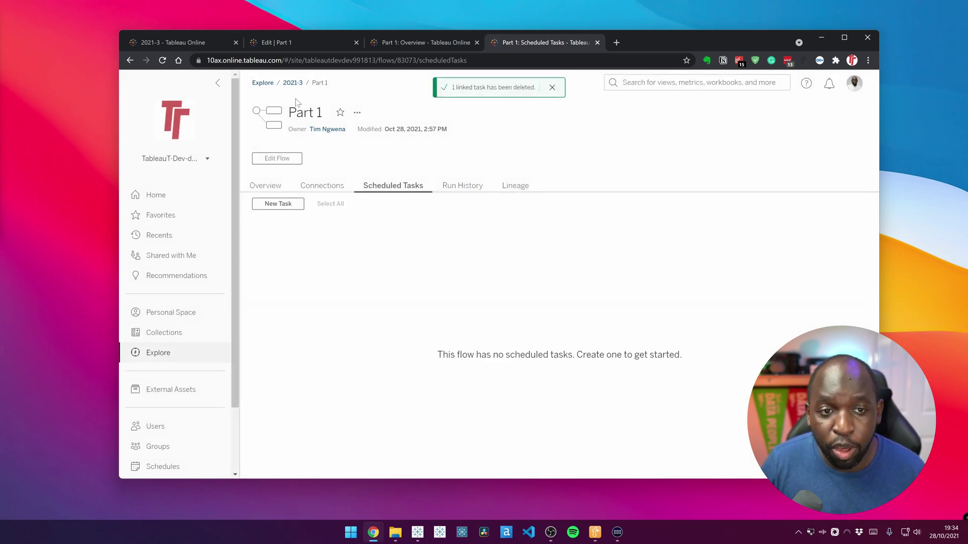
{"action": "left_click", "coordinate": [294, 84]}
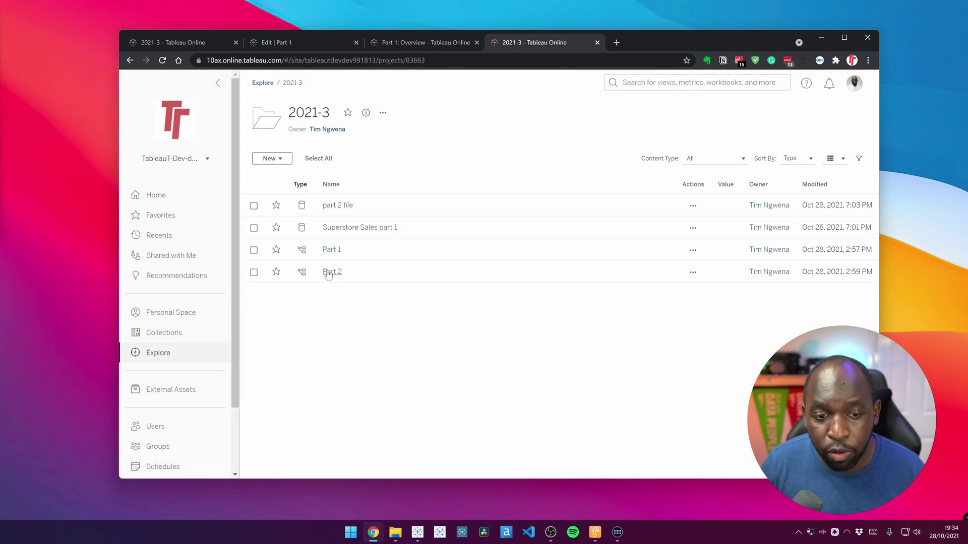
- Open the Part 2 flow's Scheduled Tasks, which list no tasks
{"action": "left_click", "coordinate": [328, 274]}
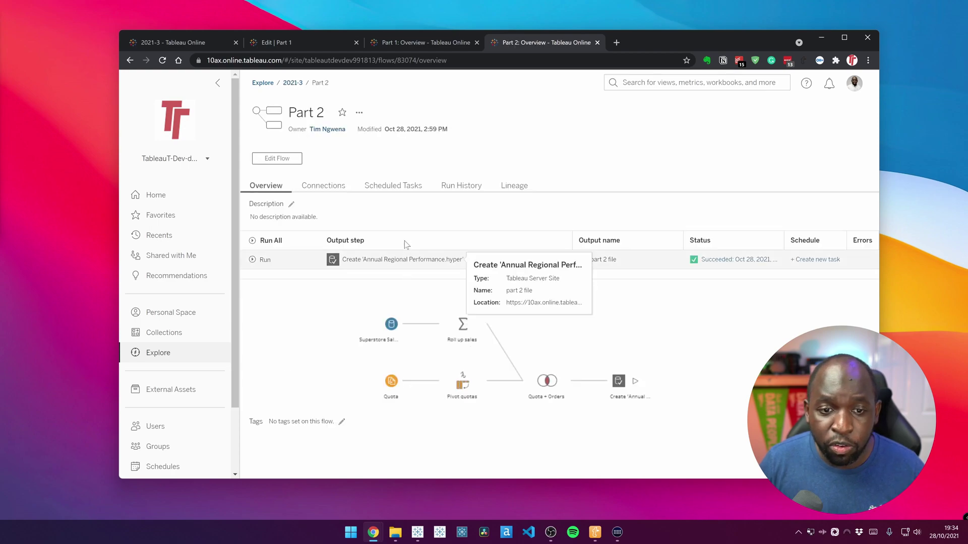
{"action": "left_click", "coordinate": [420, 187]}
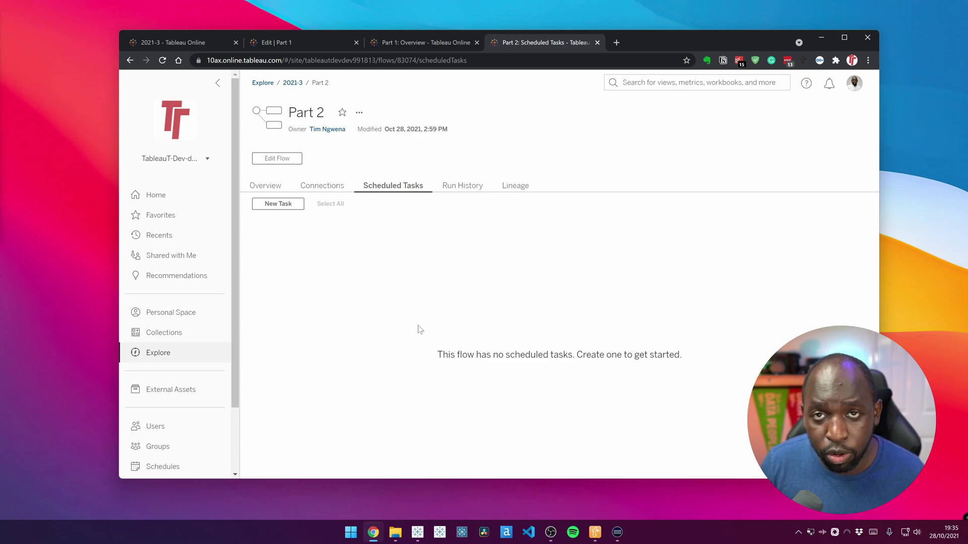
- Start a new task for Part 2 as a linked task, with an empty second slot
{"action": "left_click", "coordinate": [291, 206]}
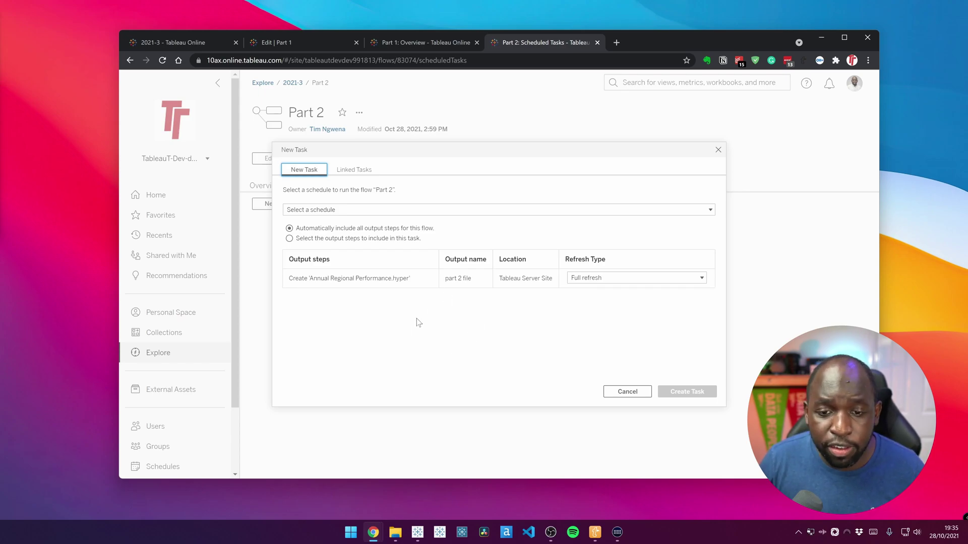
{"action": "left_click", "coordinate": [350, 172]}
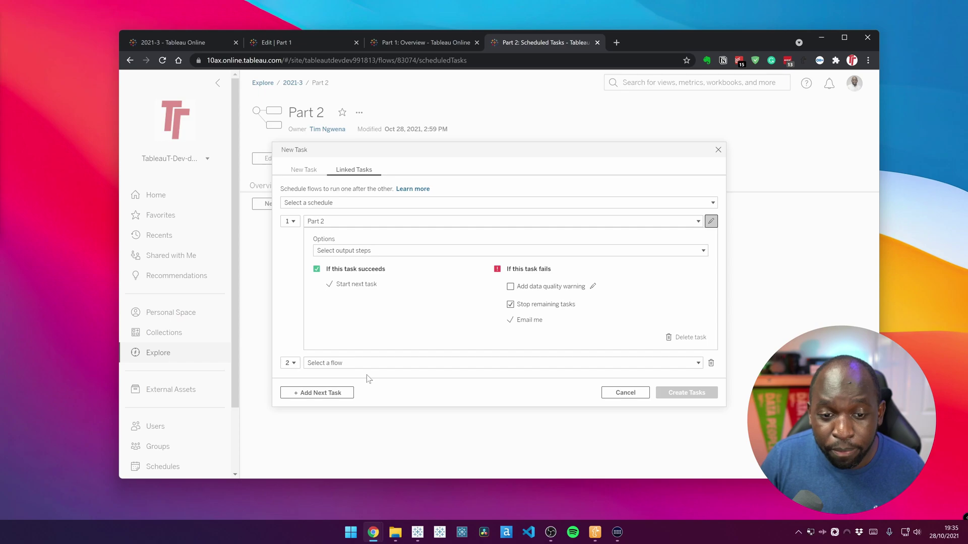
- Add Part 1 as linked task 1 and Part 2 as linked task 2
{"action": "left_click", "coordinate": [409, 223]}
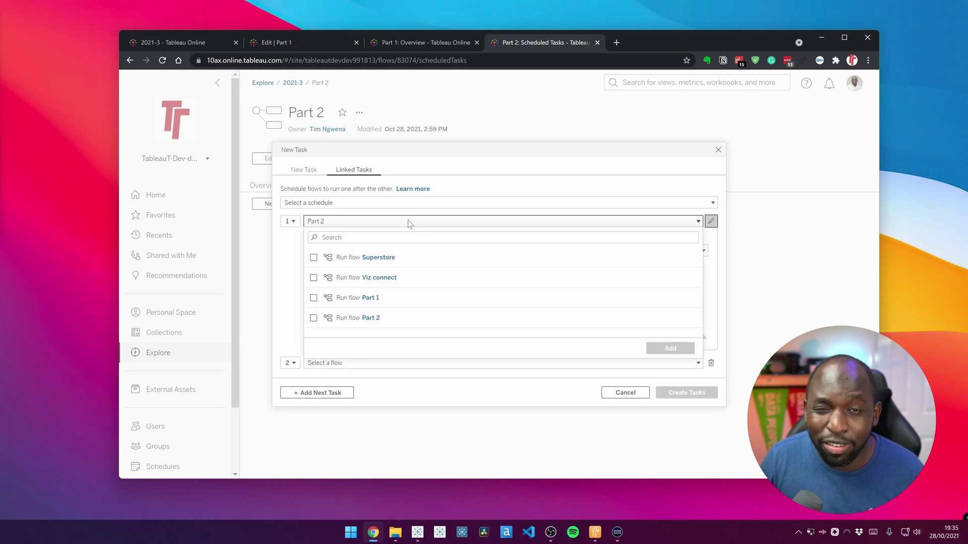
{"action": "left_click", "coordinate": [313, 298]}
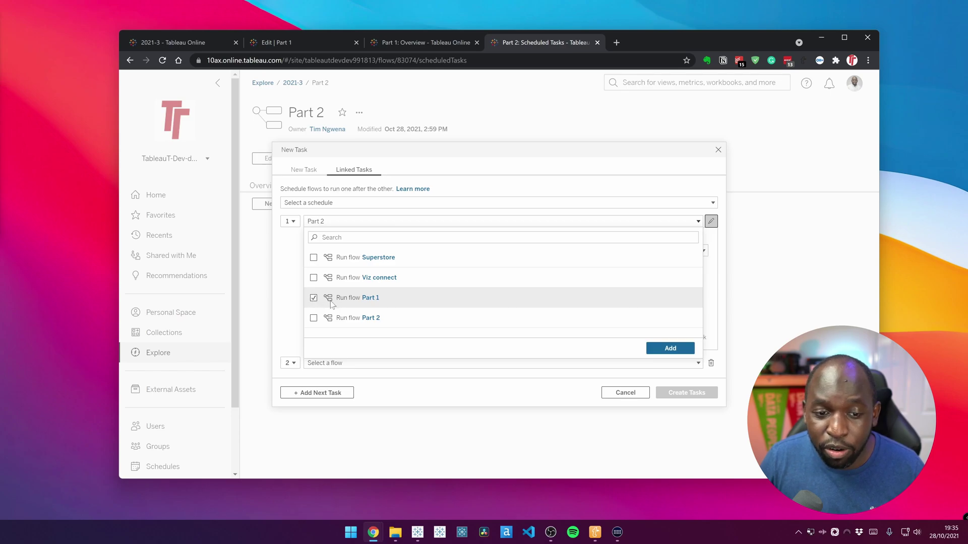
{"action": "left_click", "coordinate": [669, 348]}
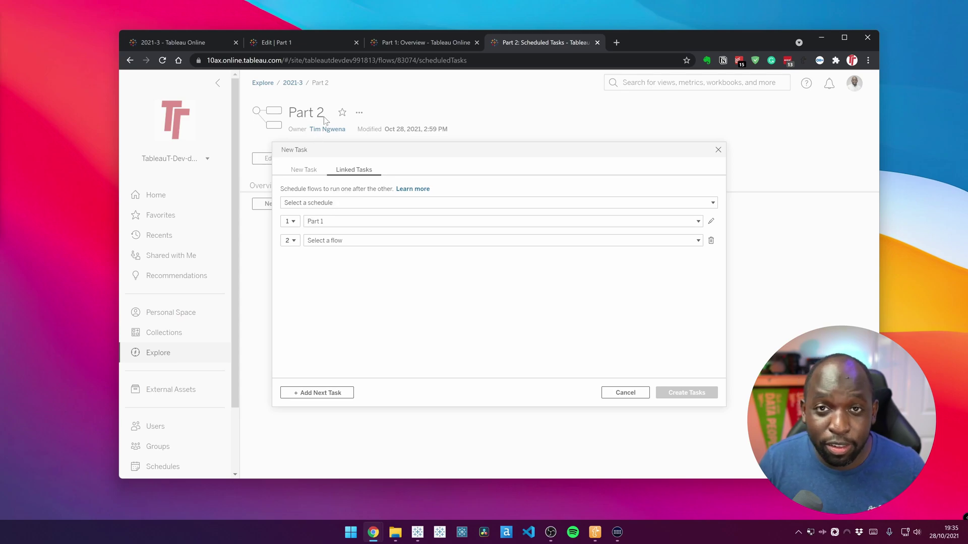
{"action": "left_click", "coordinate": [358, 241]}
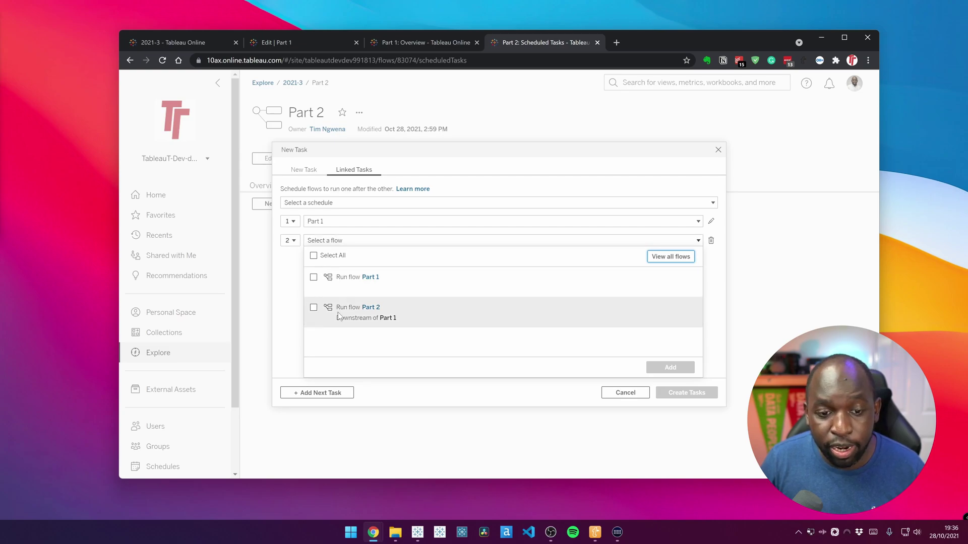
{"action": "left_click", "coordinate": [313, 308]}
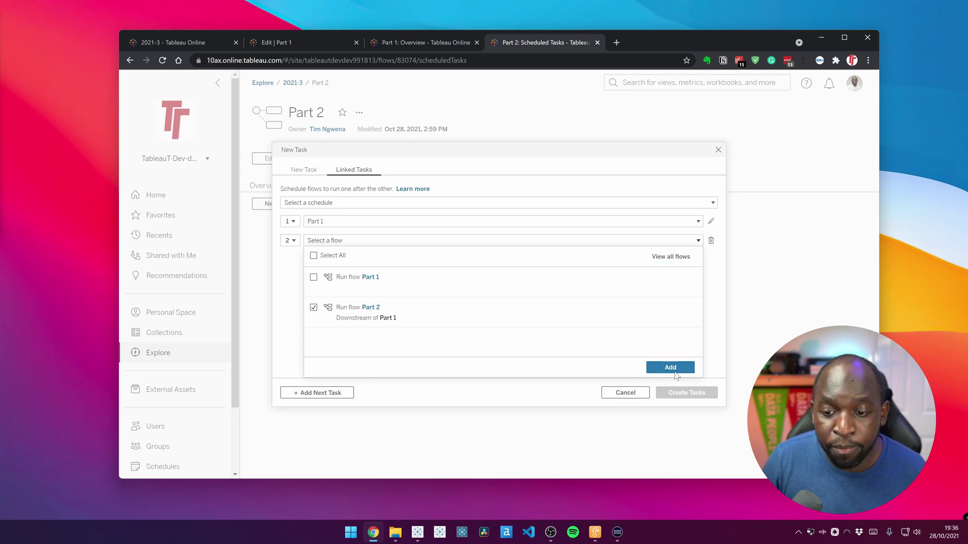
{"action": "left_click", "coordinate": [672, 368]}
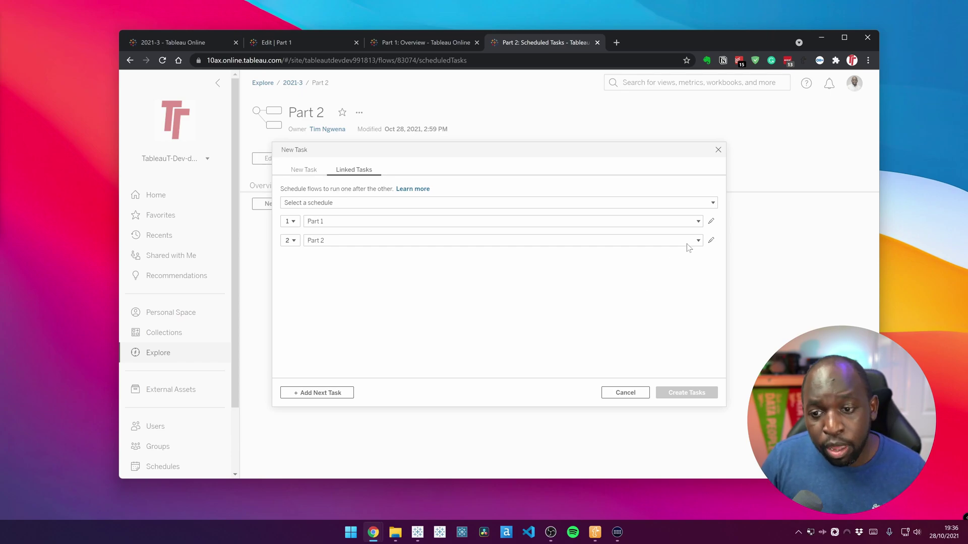
- Have a failed Part 1 run add a high-visibility data quality warning
{"action": "left_click", "coordinate": [712, 222]}
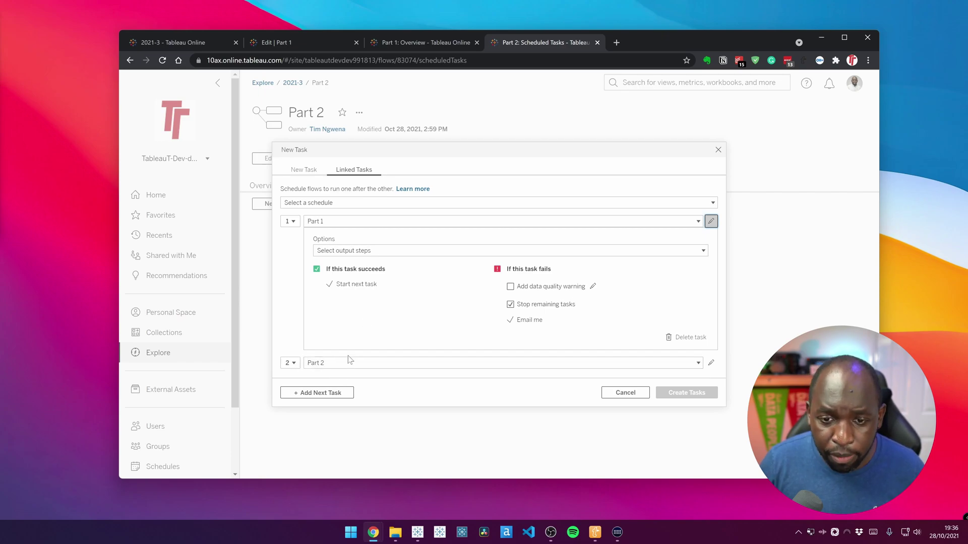
{"action": "left_click", "coordinate": [513, 288]}
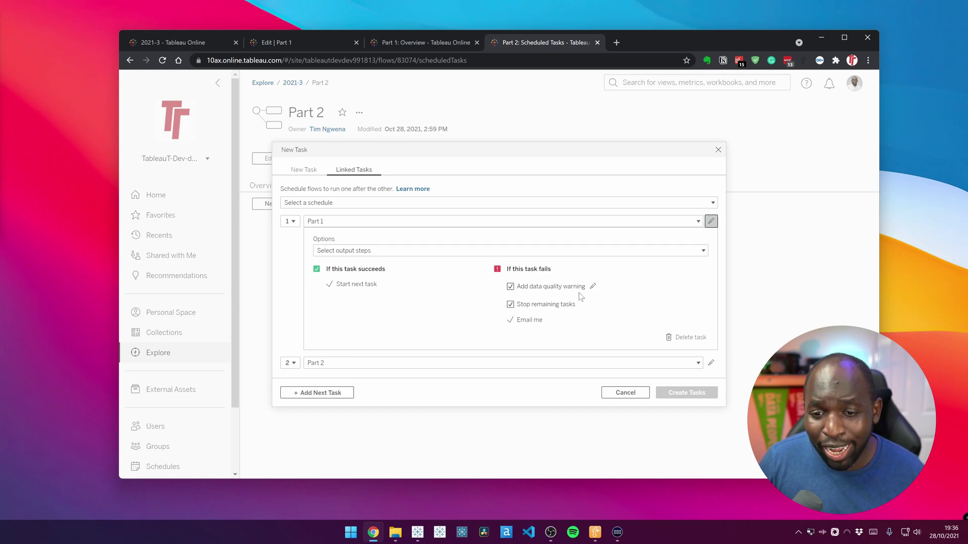
{"action": "left_click", "coordinate": [593, 287]}
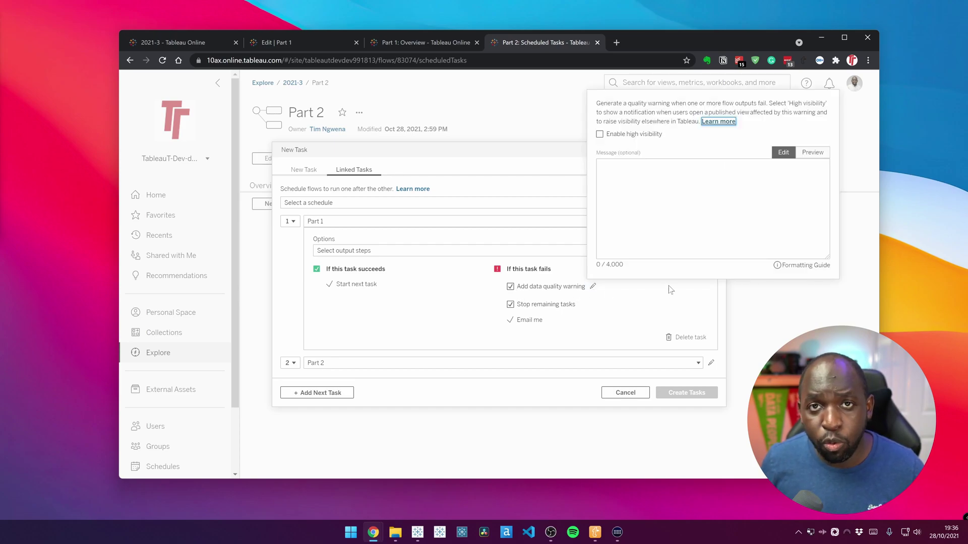
{"action": "left_click", "coordinate": [706, 227]}
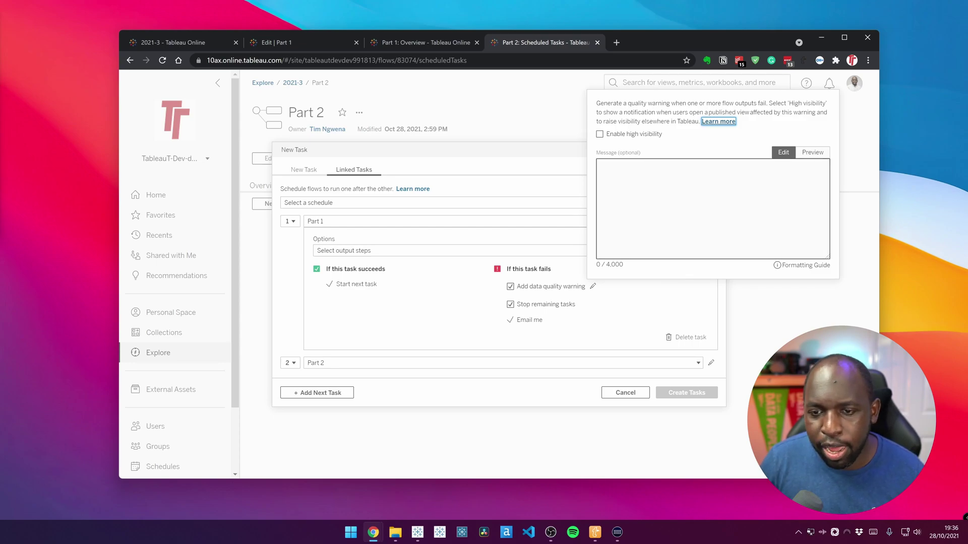
{"action": "left_click", "coordinate": [801, 266]}
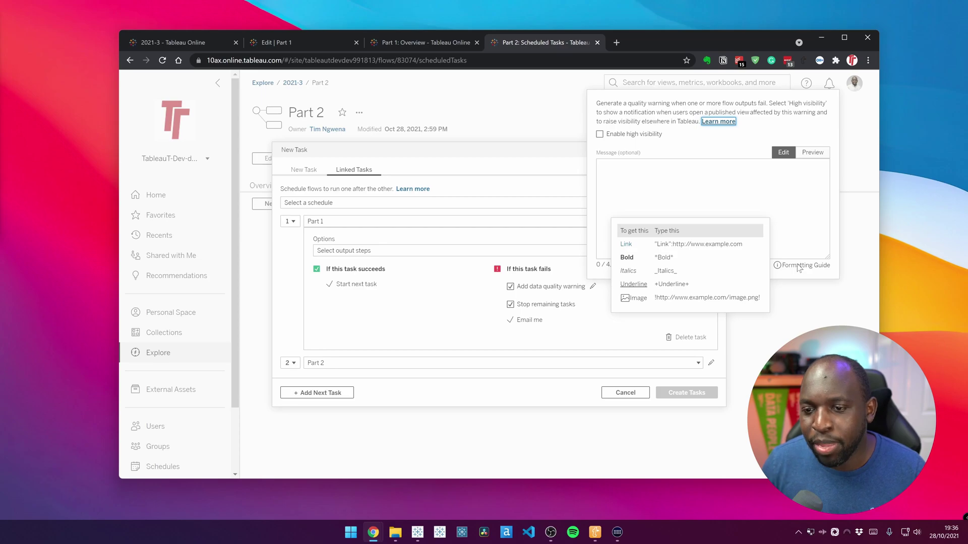
{"action": "left_click", "coordinate": [812, 153]}
{"action": "left_click", "coordinate": [781, 154]}
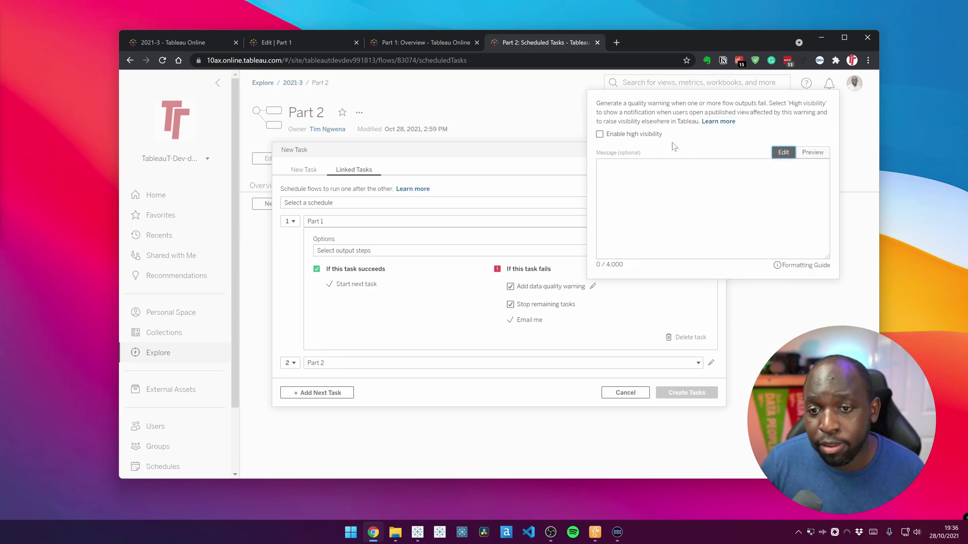
{"action": "left_click", "coordinate": [600, 134]}
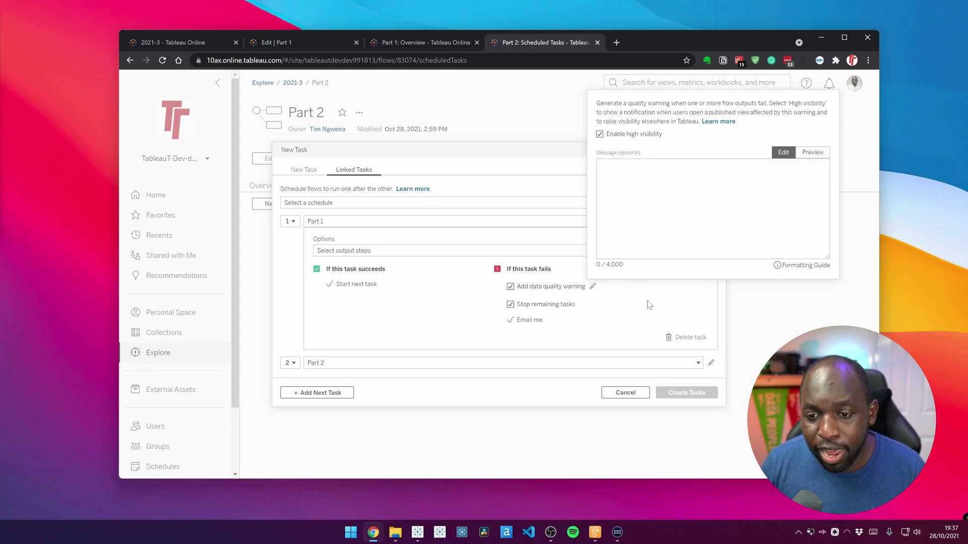
{"action": "left_click", "coordinate": [670, 299]}
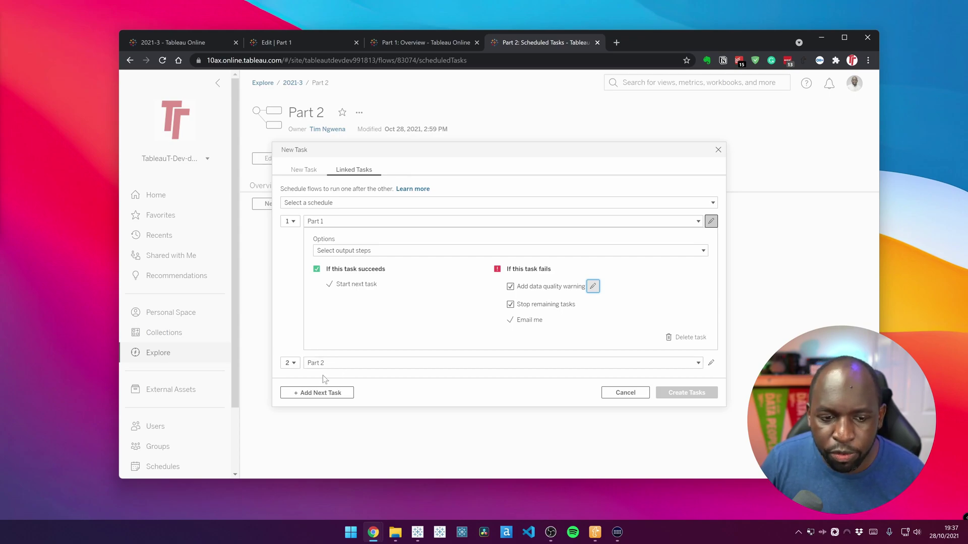
- Have a failed Part 2 run add a data quality warning, then collapse both tasks' options
{"action": "left_click", "coordinate": [710, 363]}
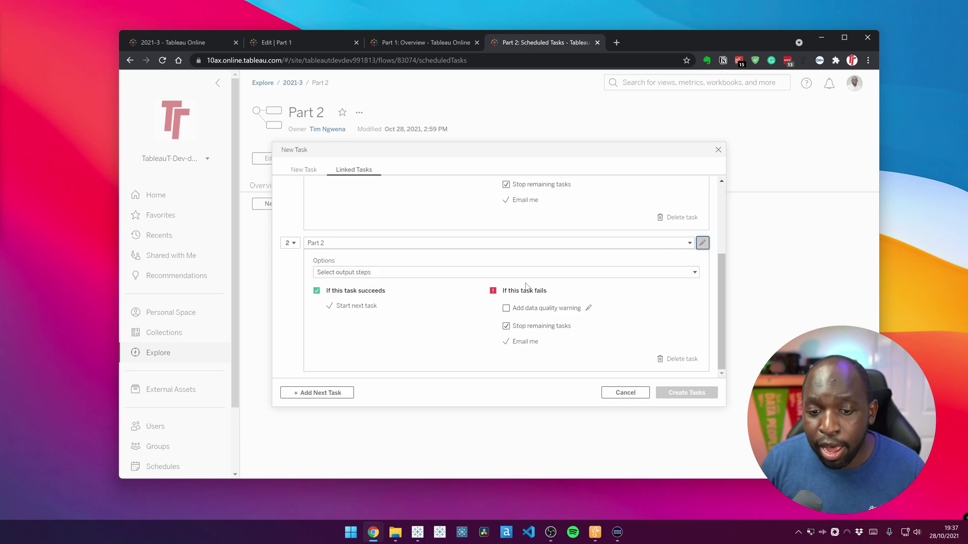
{"action": "left_click", "coordinate": [506, 308]}
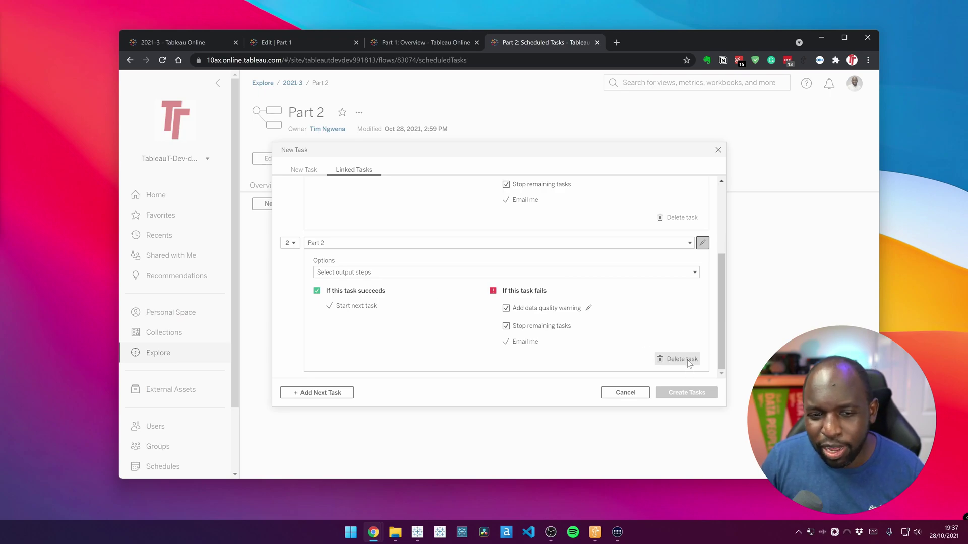
{"action": "left_click_drag", "start_coordinate": [726, 339], "coordinate": [721, 262]}
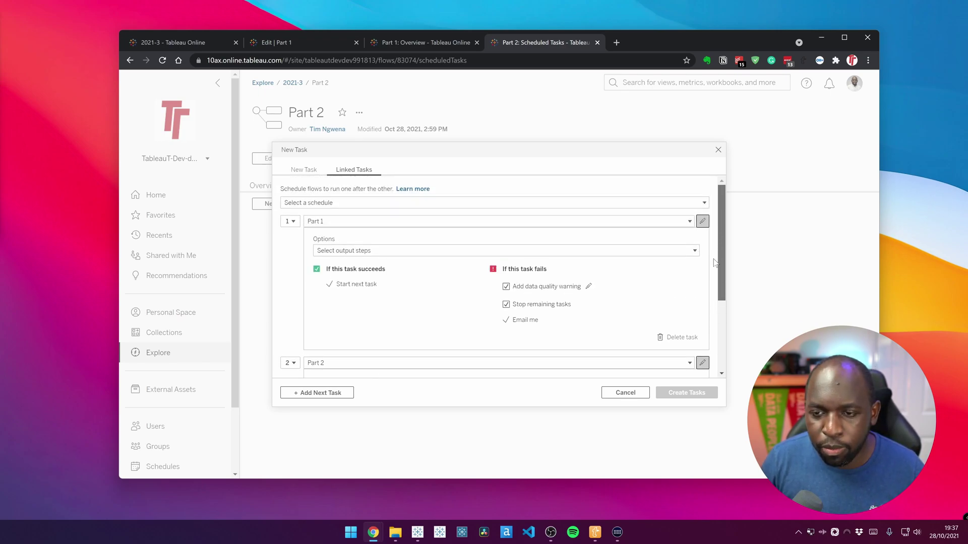
{"action": "left_click", "coordinate": [703, 221]}
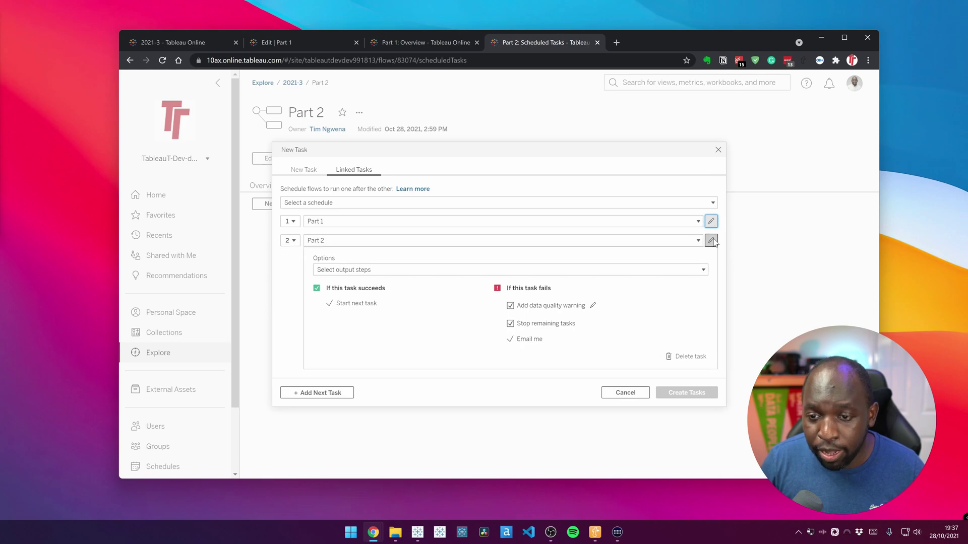
{"action": "left_click", "coordinate": [710, 240]}
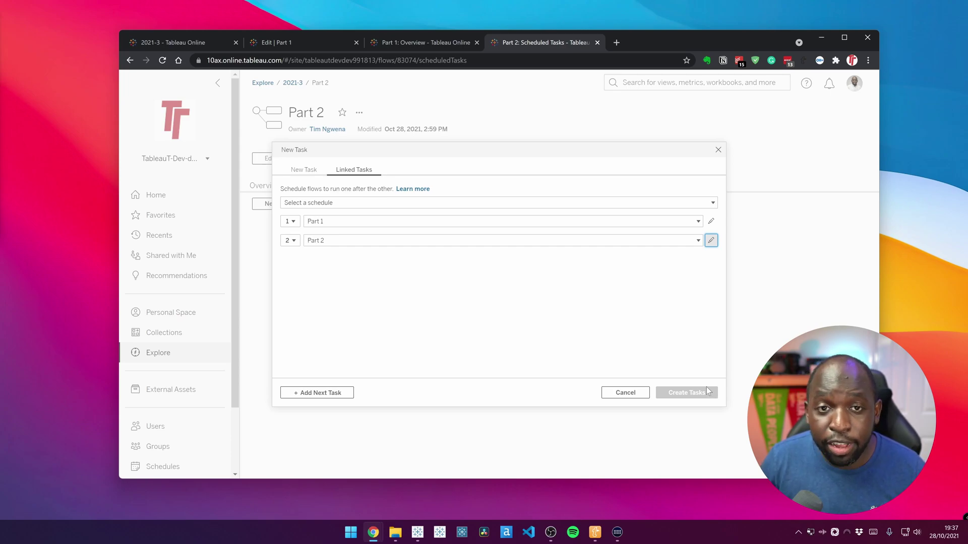
- Choose the 'Run Flow - Hourly Schedule 1' schedule for the linked tasks
{"action": "left_click", "coordinate": [357, 204]}
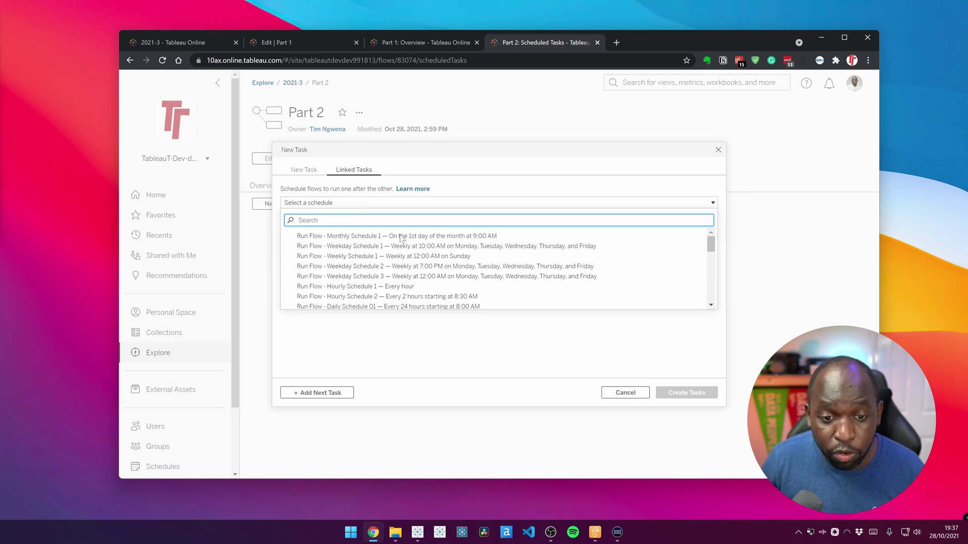
{"action": "left_click", "coordinate": [422, 287]}
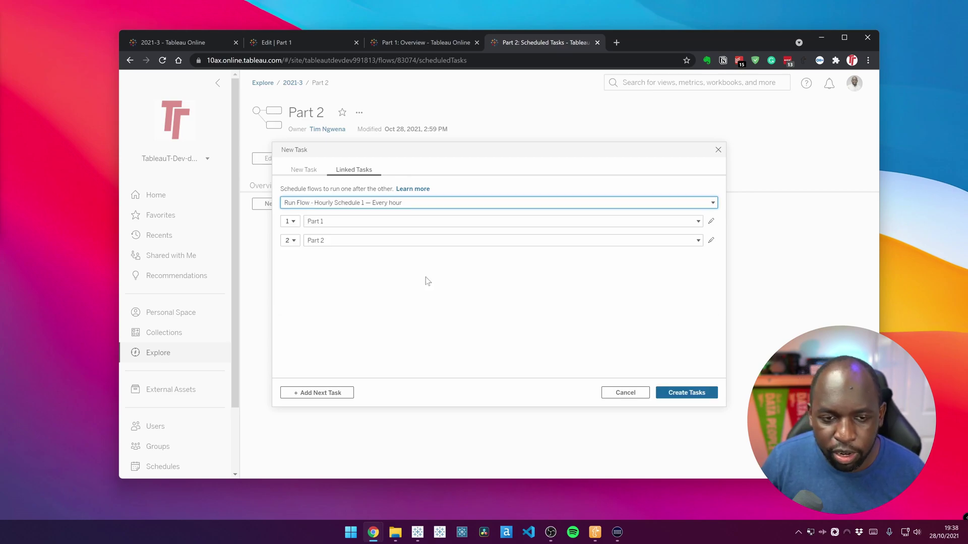
{"action": "left_click", "coordinate": [676, 391]}
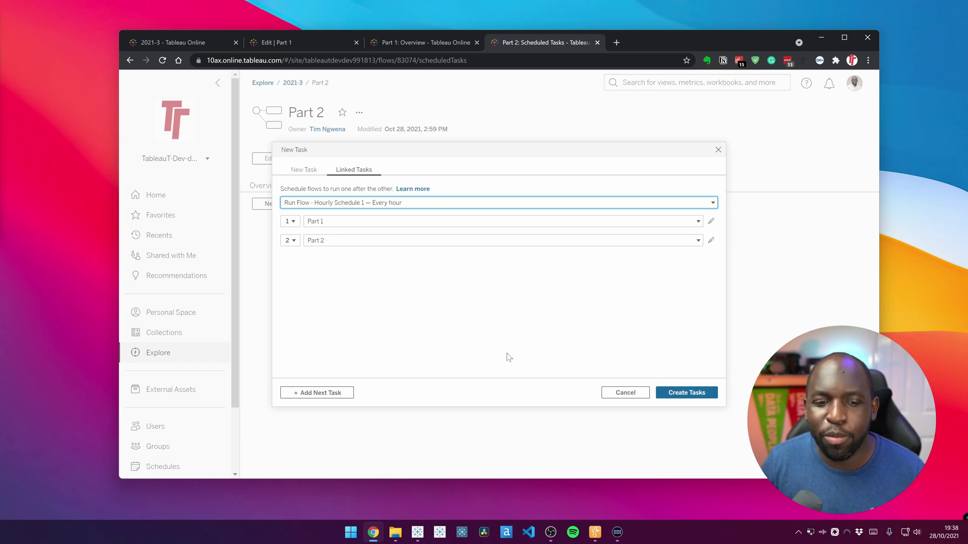
- Add a third task slot, then remove the empty row so only Part 1 and Part 2 remain
{"action": "left_click", "coordinate": [290, 396]}
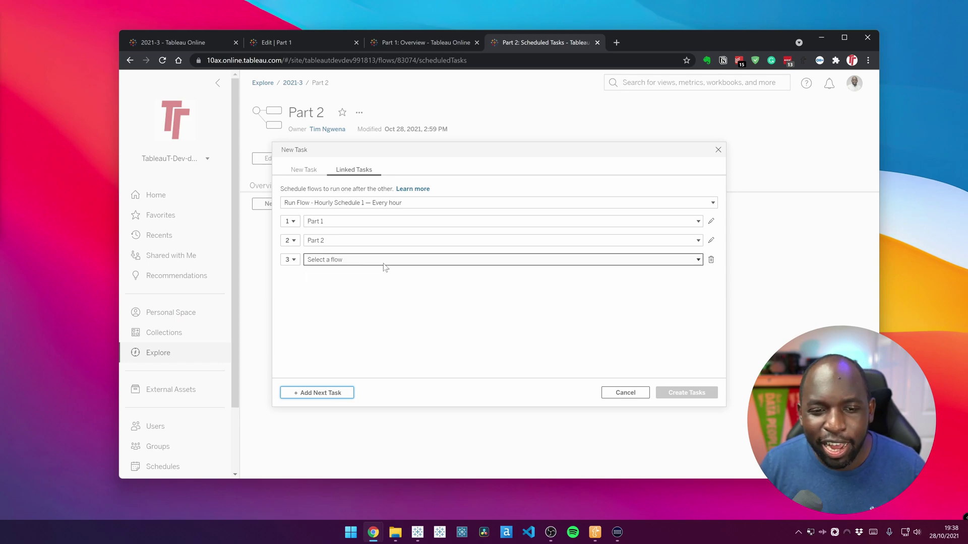
{"action": "left_click", "coordinate": [711, 241]}
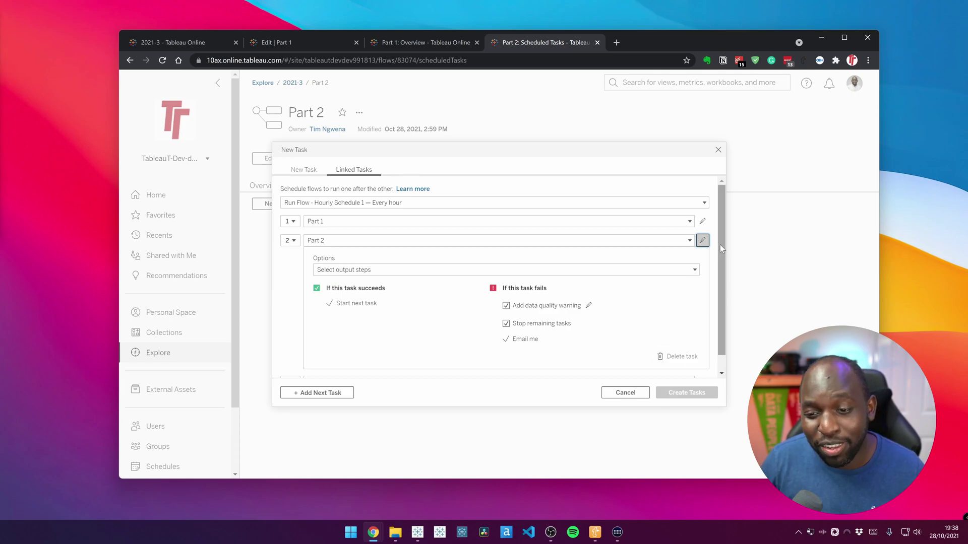
{"action": "scroll", "coordinate": [720, 247], "scroll_direction": "down", "scroll_amount": 1}
{"action": "scroll", "coordinate": [720, 247], "scroll_direction": "up", "scroll_amount": 1}
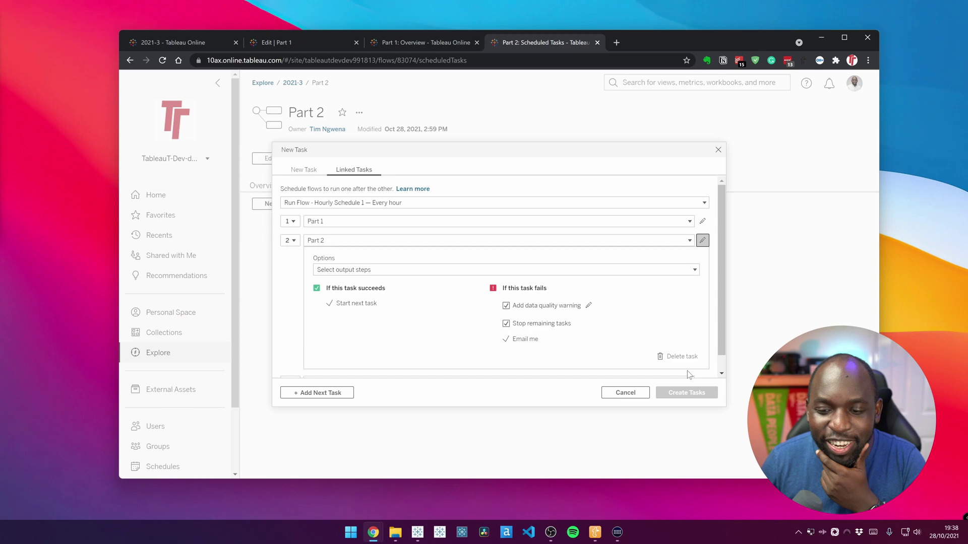
{"action": "left_click_drag", "start_coordinate": [718, 273], "coordinate": [722, 291]}
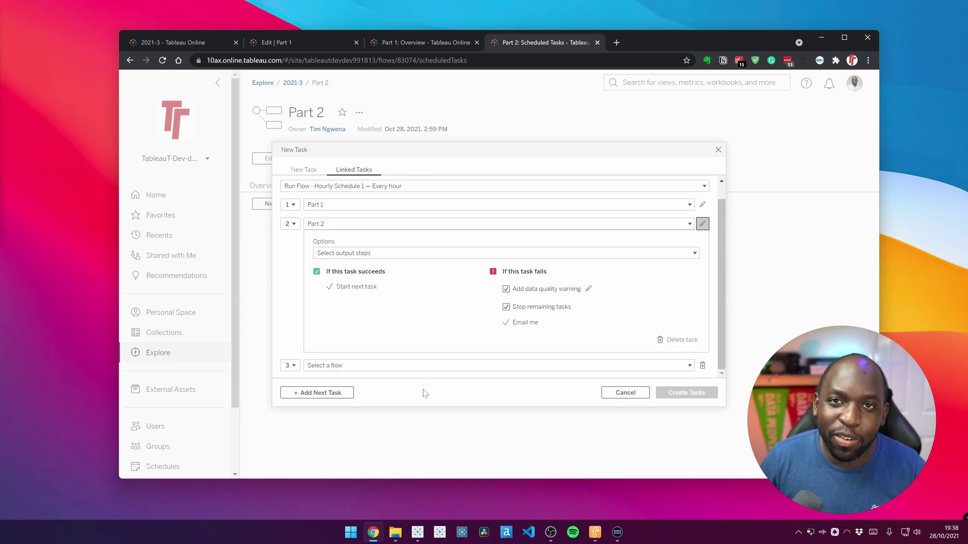
{"action": "left_click", "coordinate": [703, 366]}
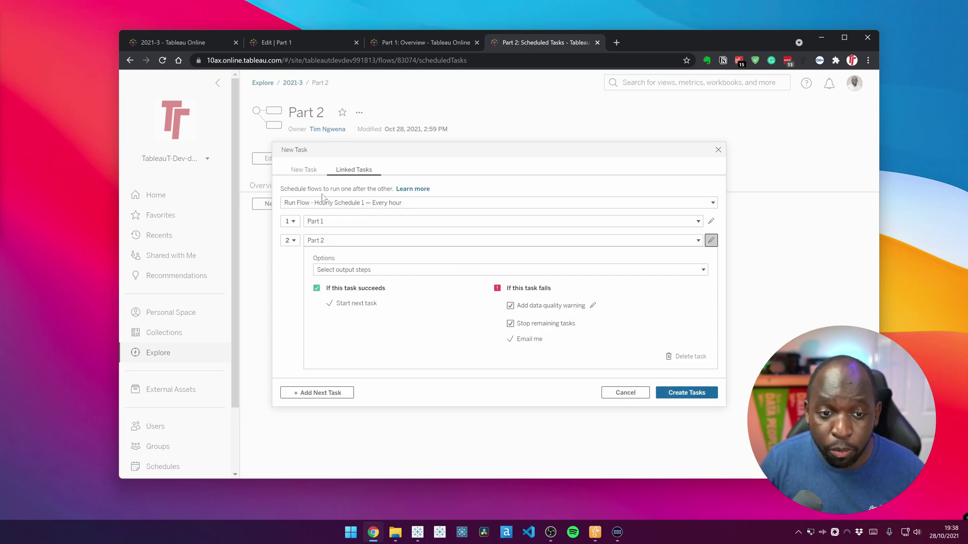
- Create the linked tasks, then view Part 1's scheduled tasks showing linked task 1/2 hourly
{"action": "left_click", "coordinate": [713, 392]}
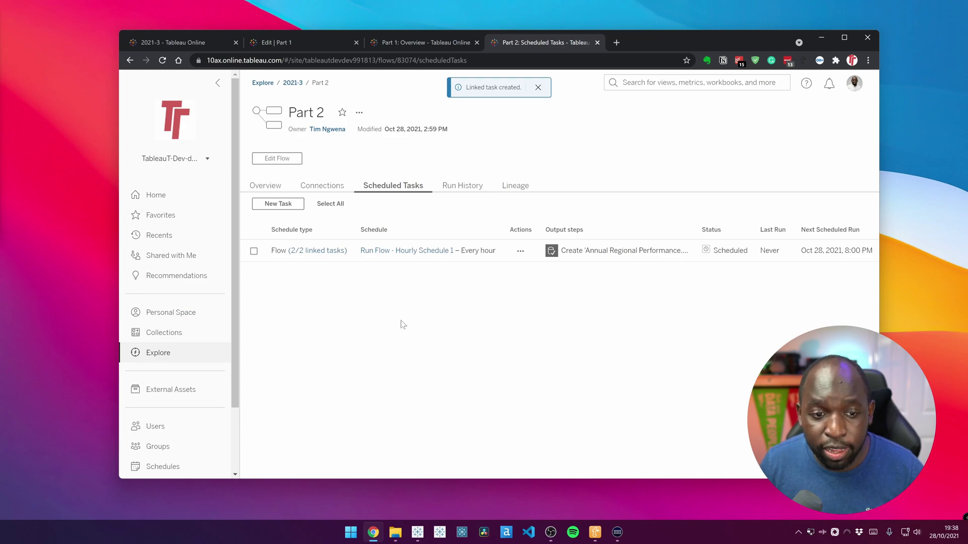
{"action": "left_click", "coordinate": [319, 255]}
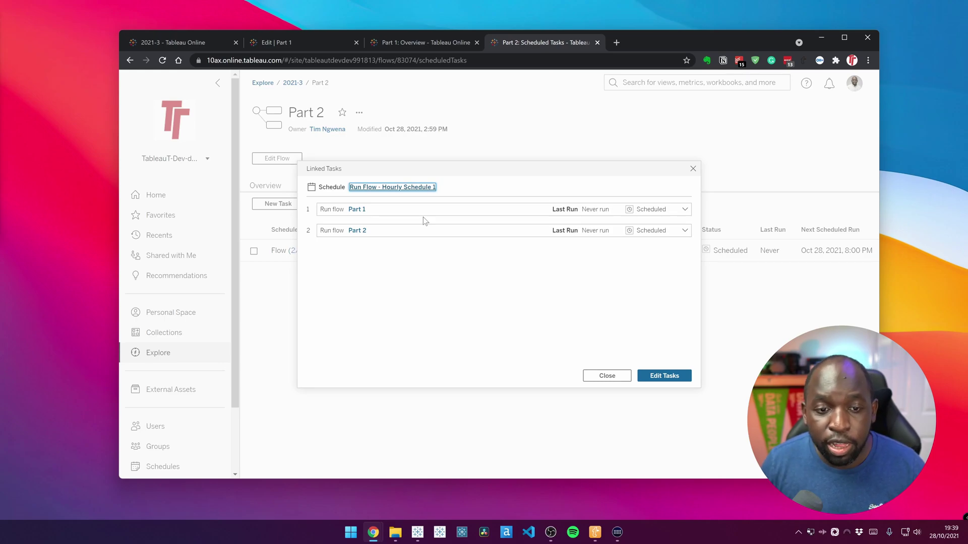
{"action": "left_click", "coordinate": [356, 209]}
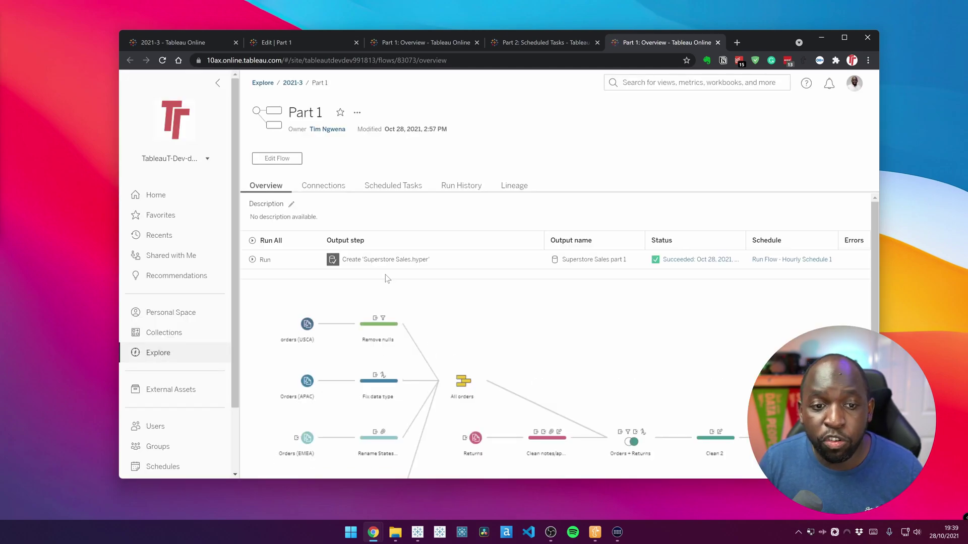
{"action": "left_click", "coordinate": [389, 186]}
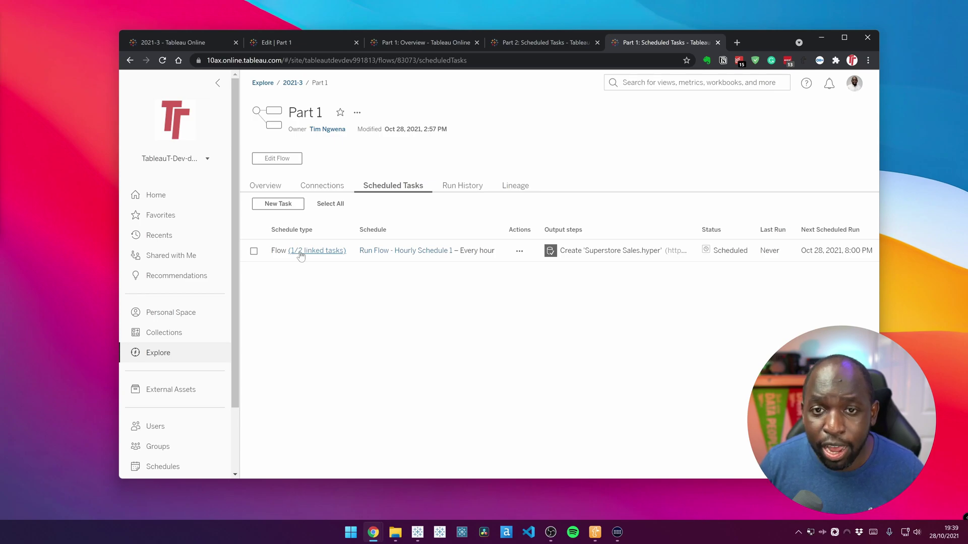
- Run Part 1's linked task now and bring up the Jobs list showing it Pending
{"action": "left_click", "coordinate": [519, 251]}
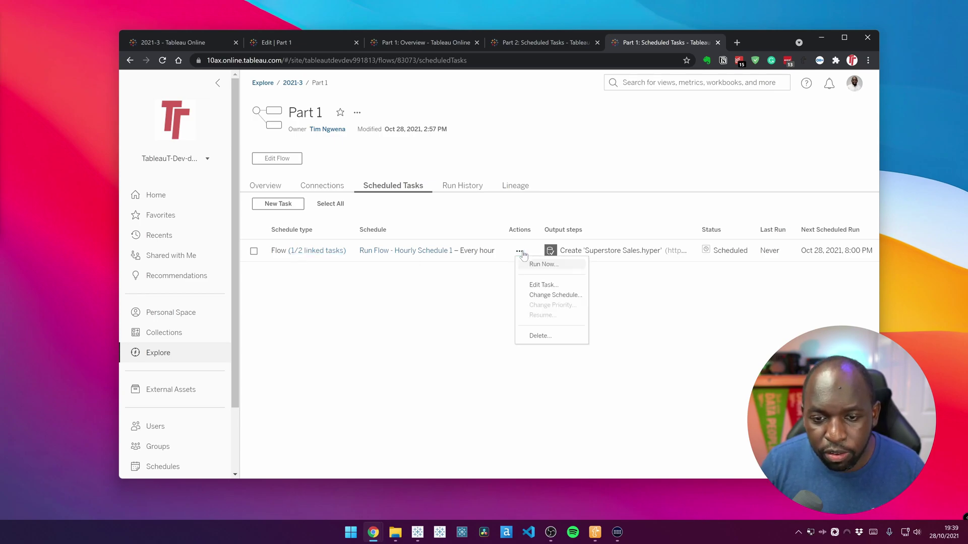
{"action": "left_click", "coordinate": [569, 267]}
{"action": "left_click", "coordinate": [559, 294]}
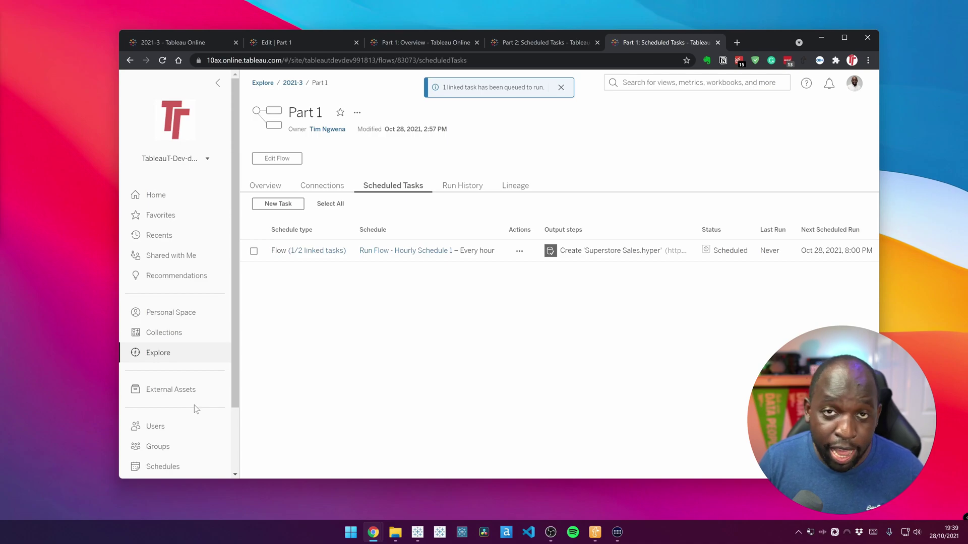
{"action": "scroll", "coordinate": [166, 400], "scroll_direction": "down", "scroll_amount": 3}
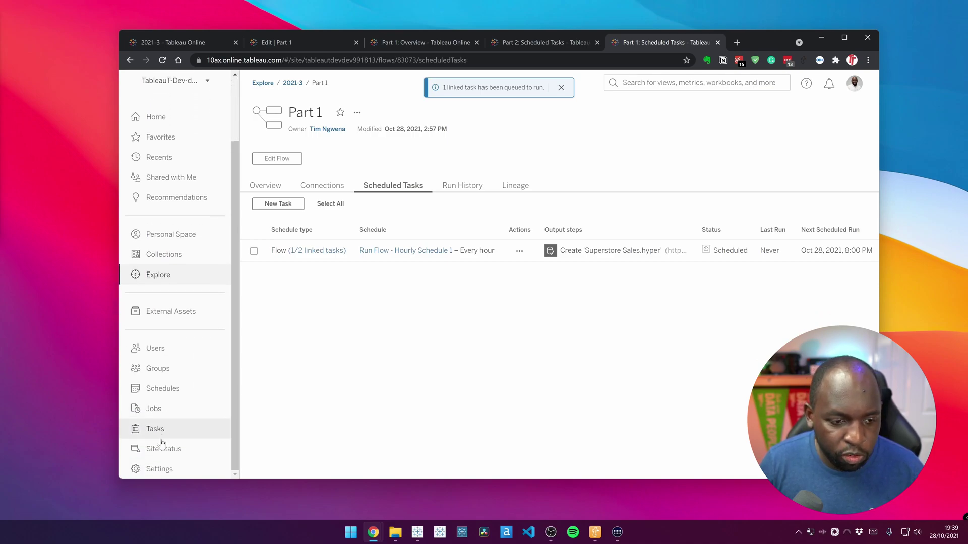
{"action": "left_click", "coordinate": [154, 409]}
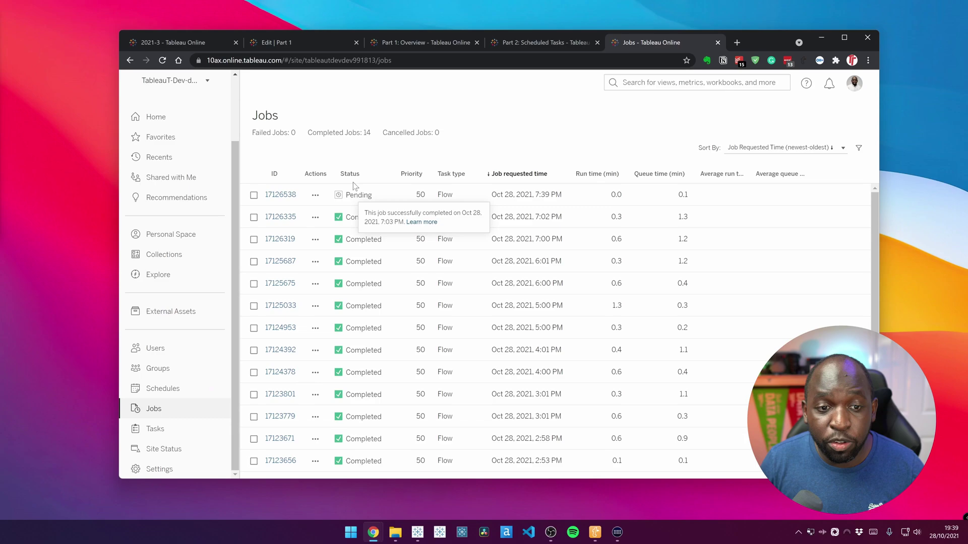
- Check job 17126538's details, then reload the Jobs list until the Part 1 job is In Progress
{"action": "mouse_move", "coordinate": [338, 198]}
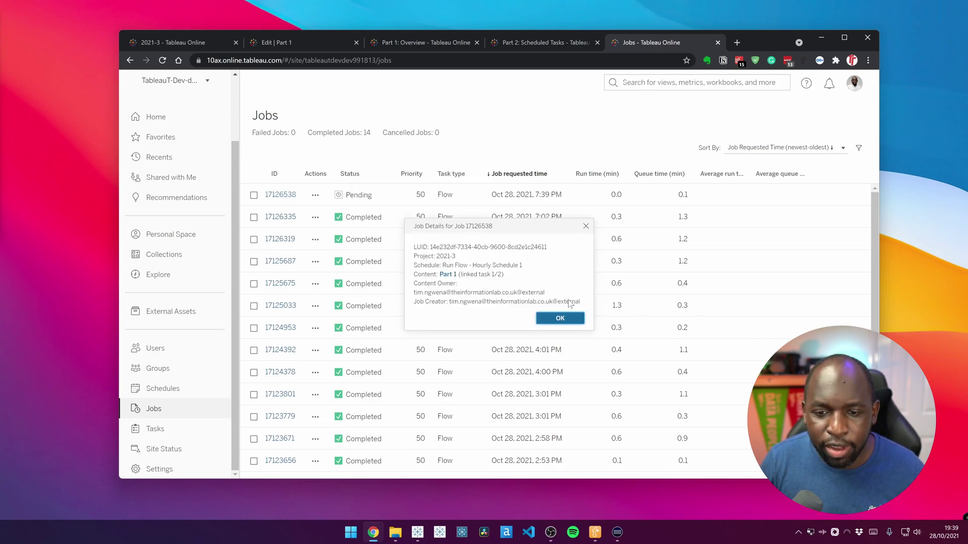
{"action": "left_click", "coordinate": [567, 318]}
{"action": "left_click", "coordinate": [163, 60]}
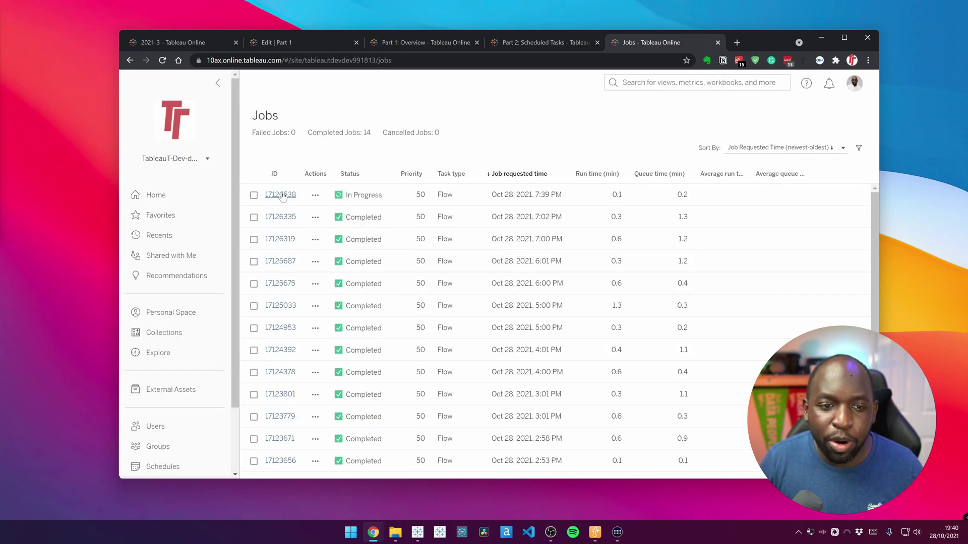
{"action": "left_click", "coordinate": [281, 195]}
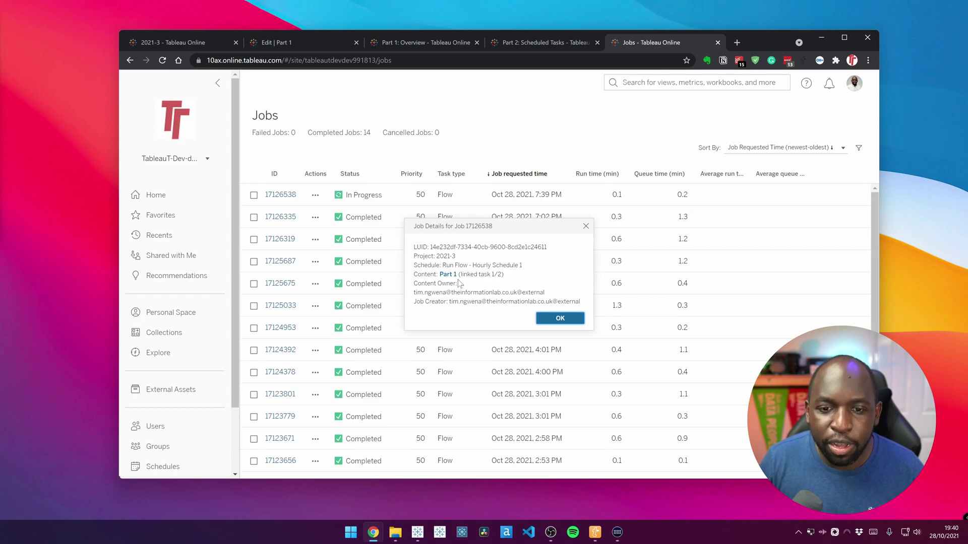
{"action": "left_click", "coordinate": [569, 321]}
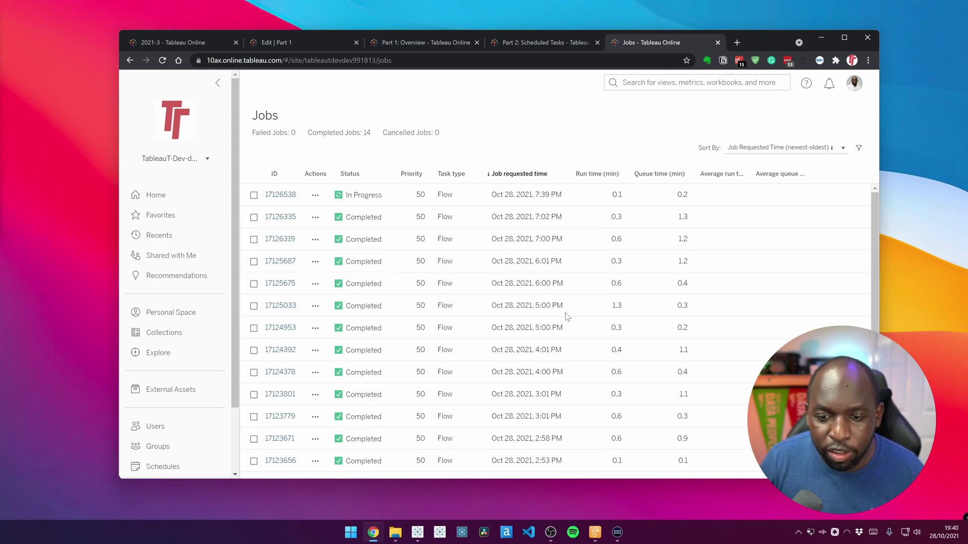
{"action": "left_click", "coordinate": [167, 61]}
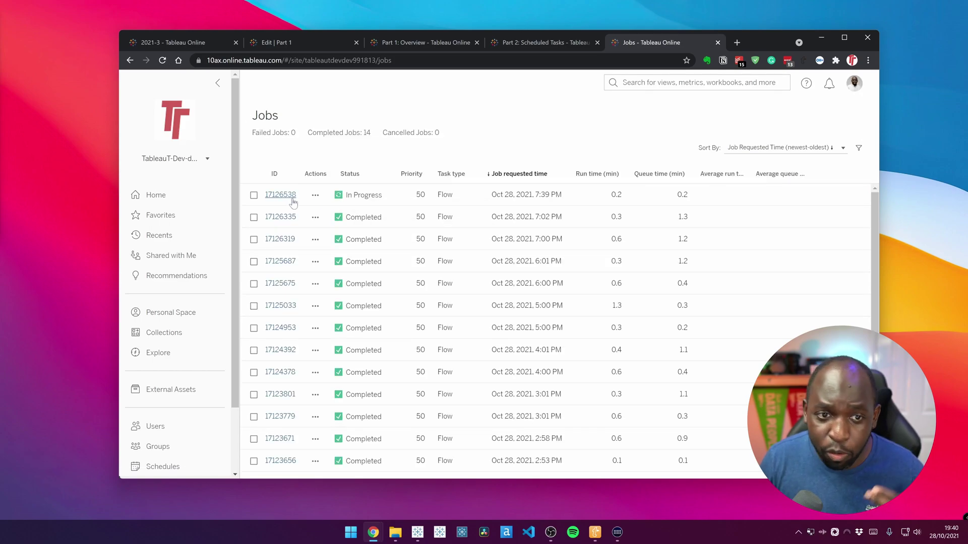
{"action": "left_click", "coordinate": [161, 60]}
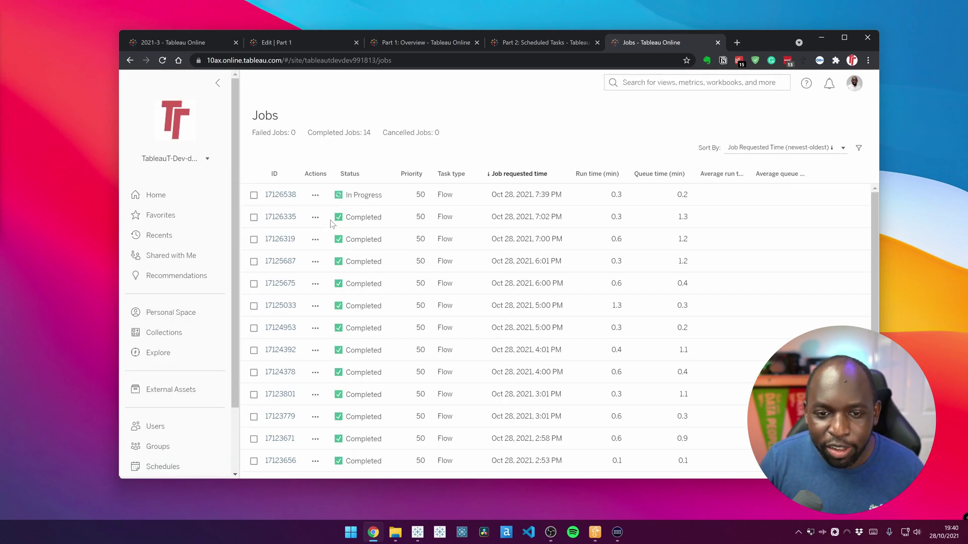
{"action": "left_click", "coordinate": [163, 60]}
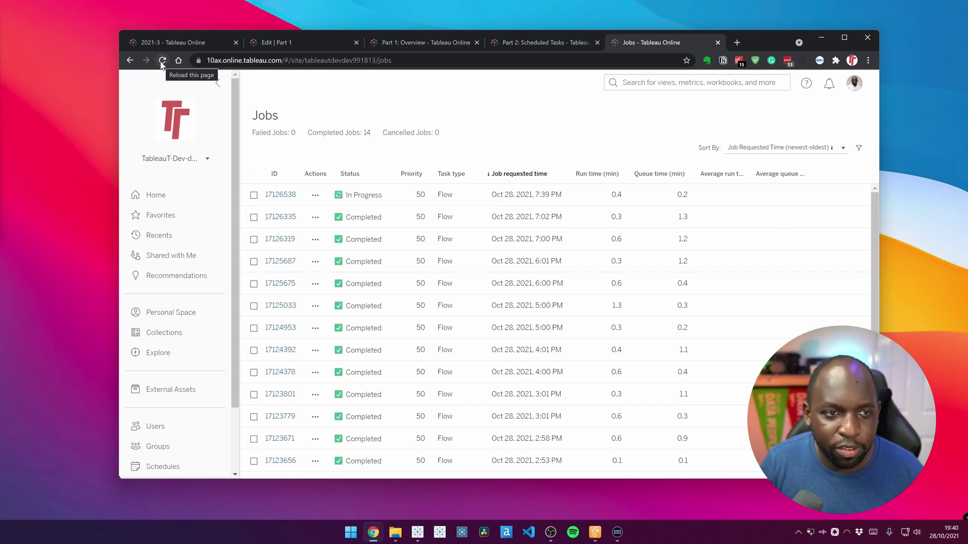
- Refresh the Jobs list and inspect the details of the new Part 2 job 17126540
{"action": "left_click", "coordinate": [162, 61]}
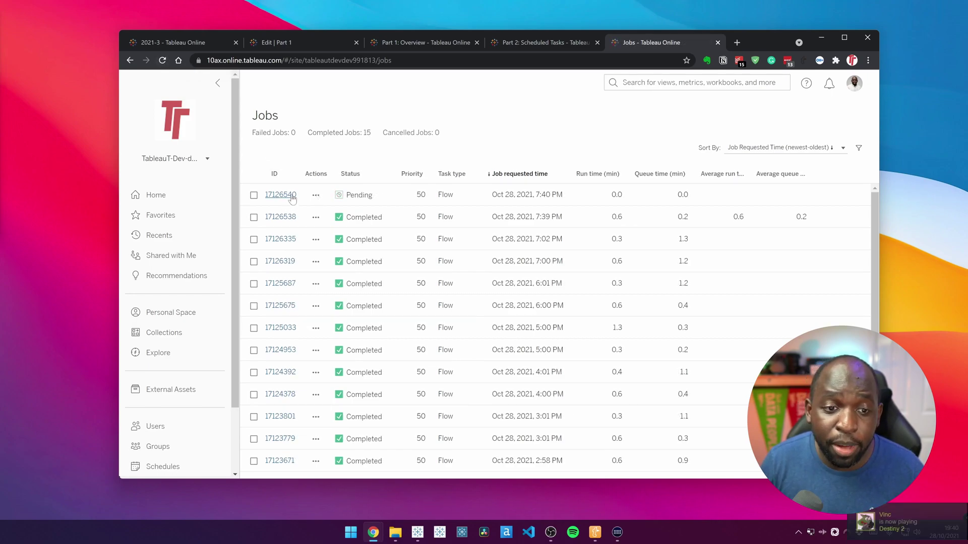
{"action": "left_click", "coordinate": [291, 197]}
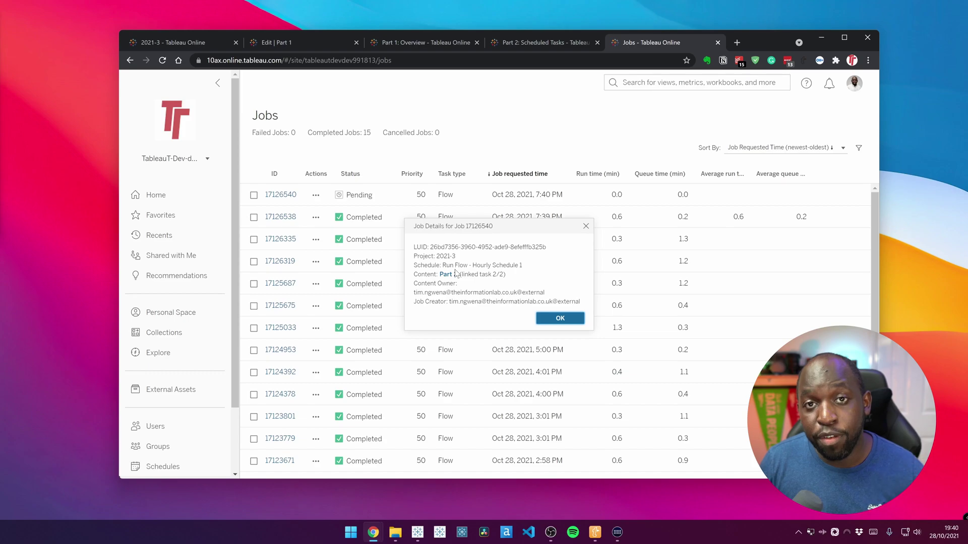
{"action": "left_click", "coordinate": [571, 327]}
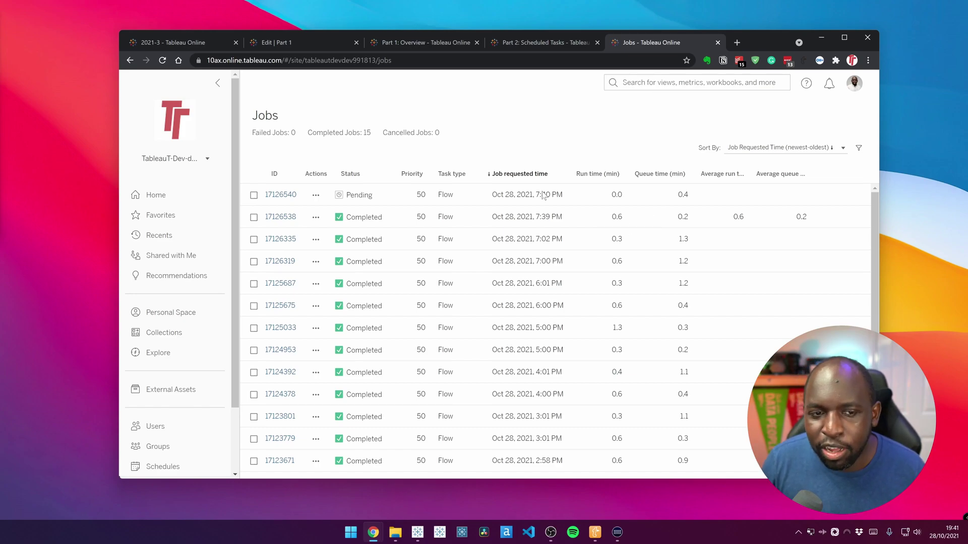
{"action": "left_click", "coordinate": [161, 61]}
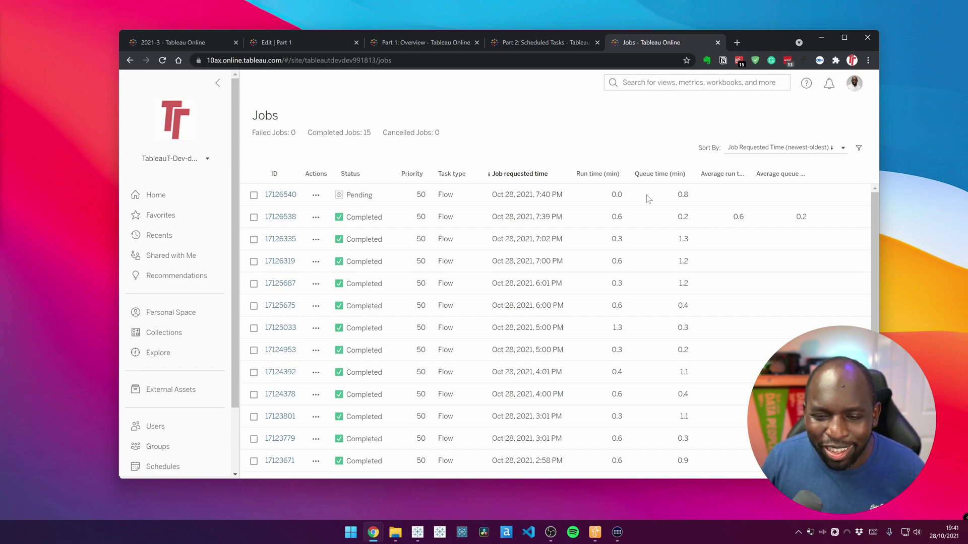
- Keep refreshing until jobs 17126540 and 17126538 both show Completed, checking each one's details
{"action": "scroll", "coordinate": [643, 289], "scroll_direction": "down", "scroll_amount": 2}
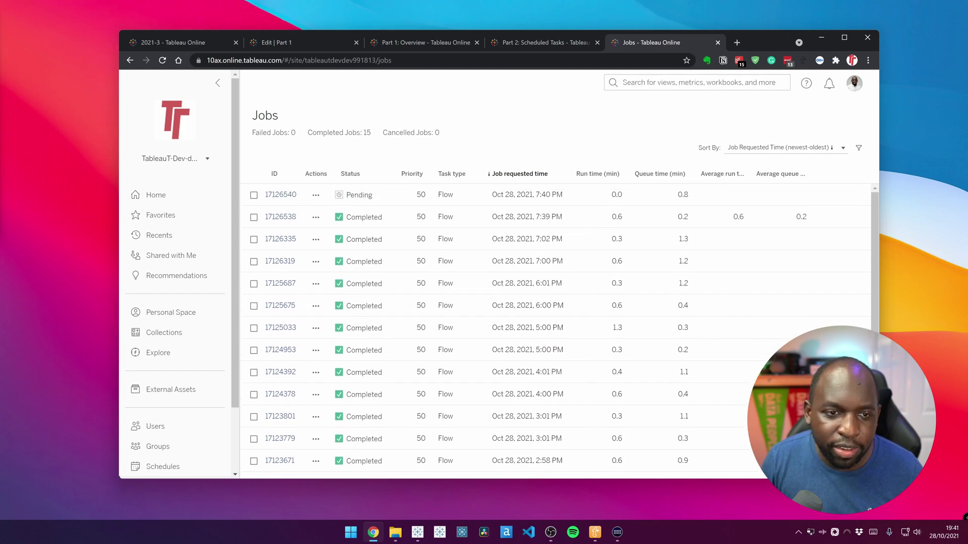
{"action": "left_click", "coordinate": [162, 59]}
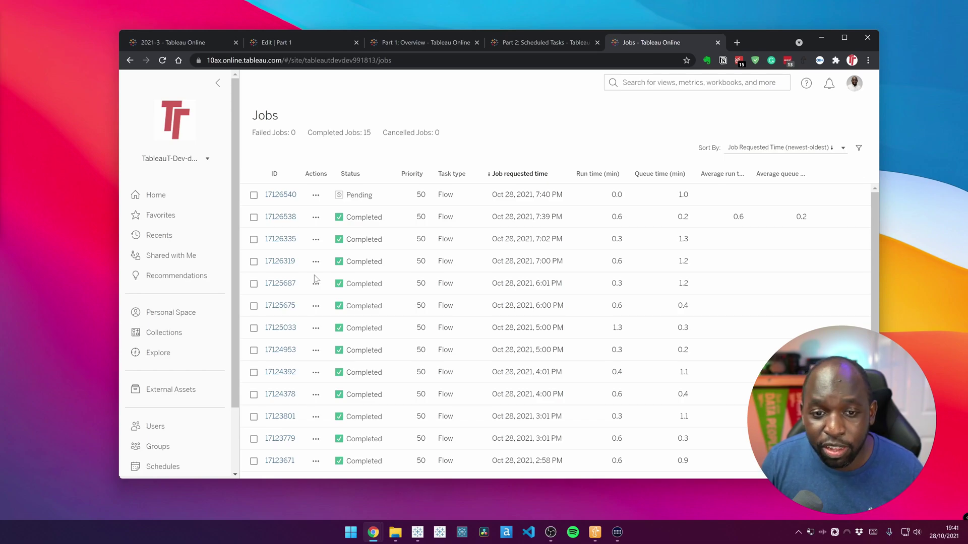
{"action": "left_click", "coordinate": [162, 60]}
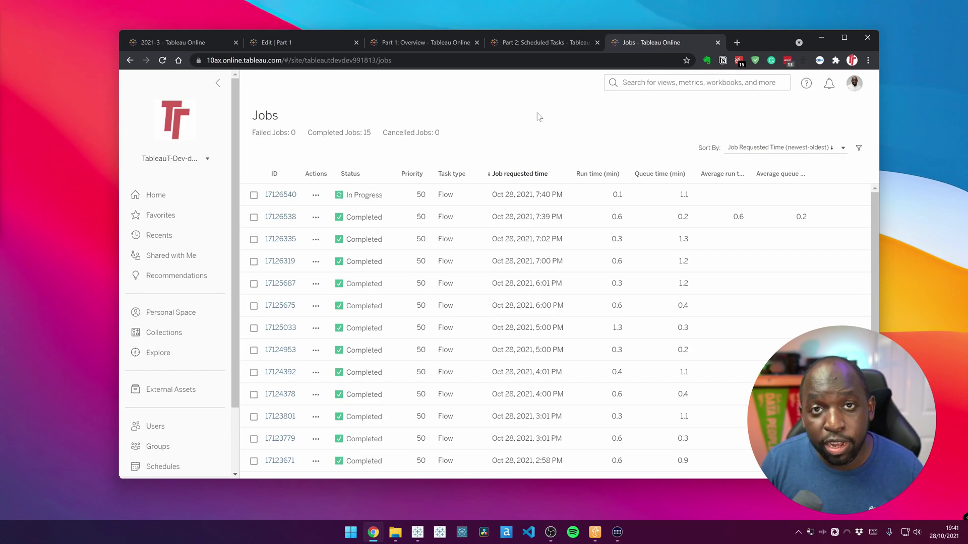
{"action": "left_click", "coordinate": [162, 60]}
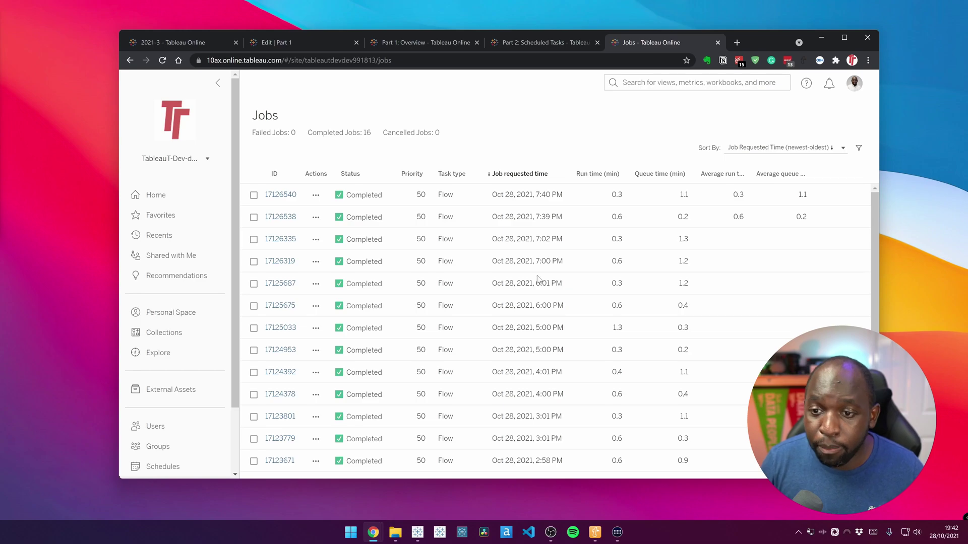
{"action": "left_click", "coordinate": [281, 195]}
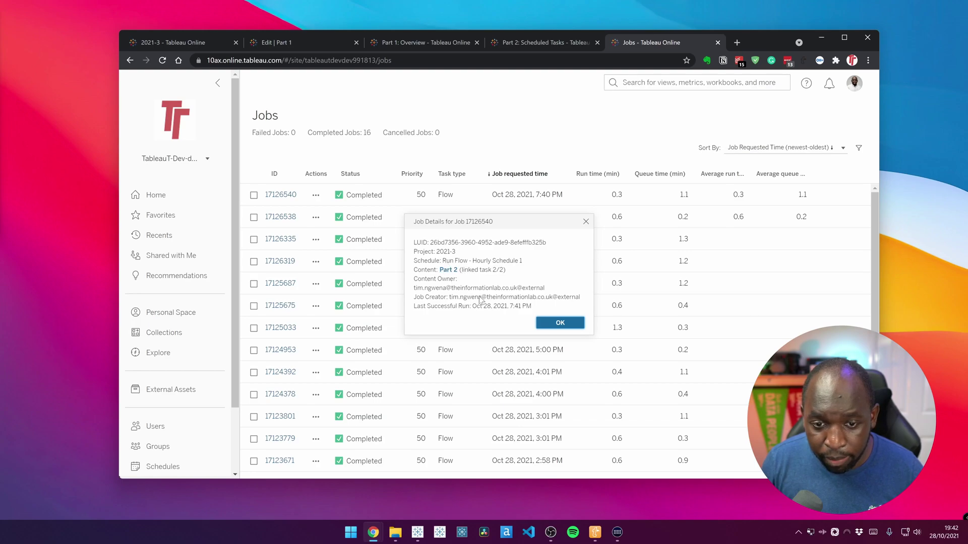
{"action": "left_click", "coordinate": [557, 323]}
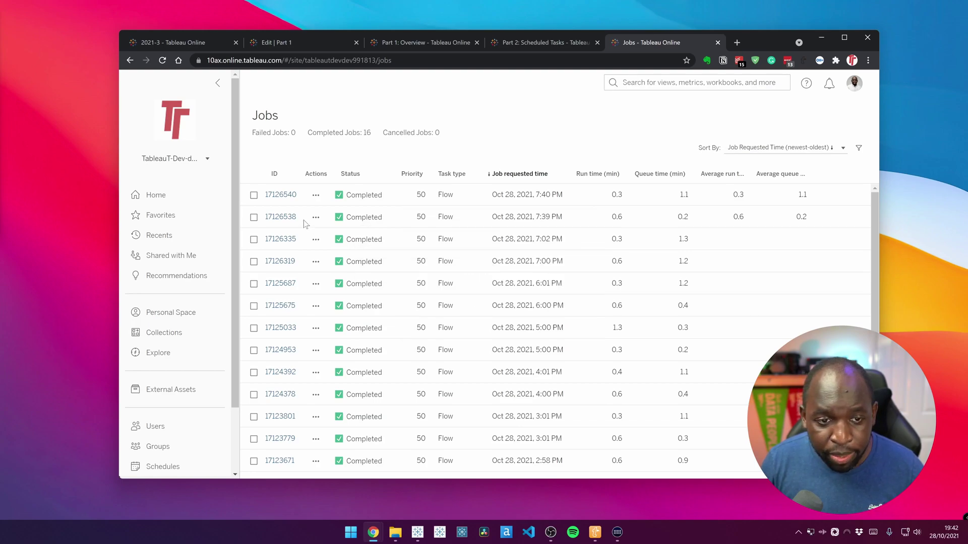
{"action": "left_click", "coordinate": [291, 217]}
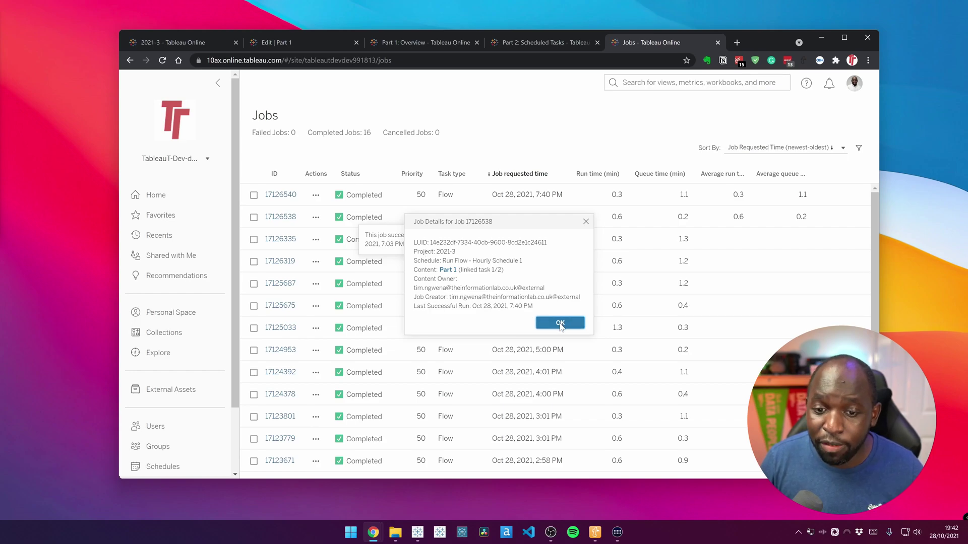
{"action": "left_click", "coordinate": [559, 323]}
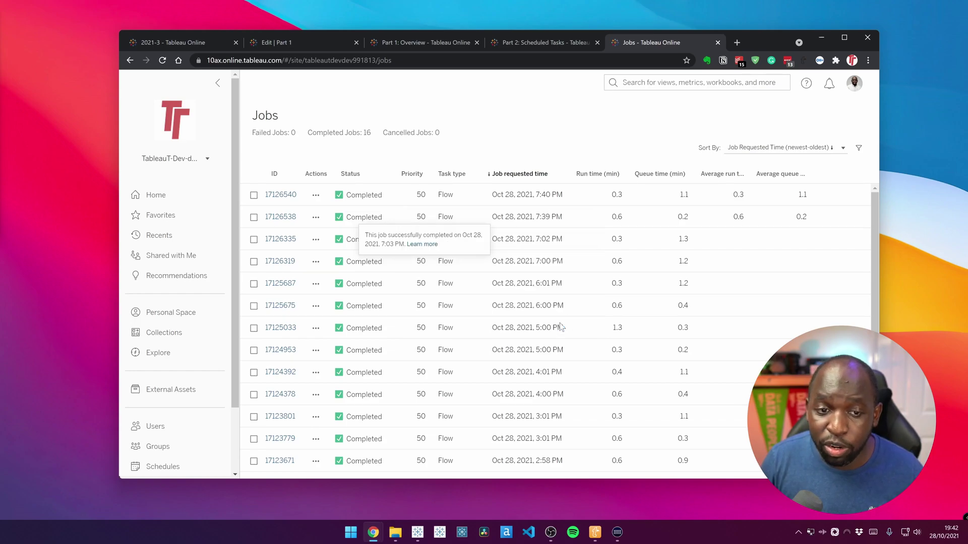
- Go to 2021-3 > Part 1's scheduled tasks, confirm both linked tasks succeeded, and open Part 2
{"action": "left_click", "coordinate": [169, 355]}
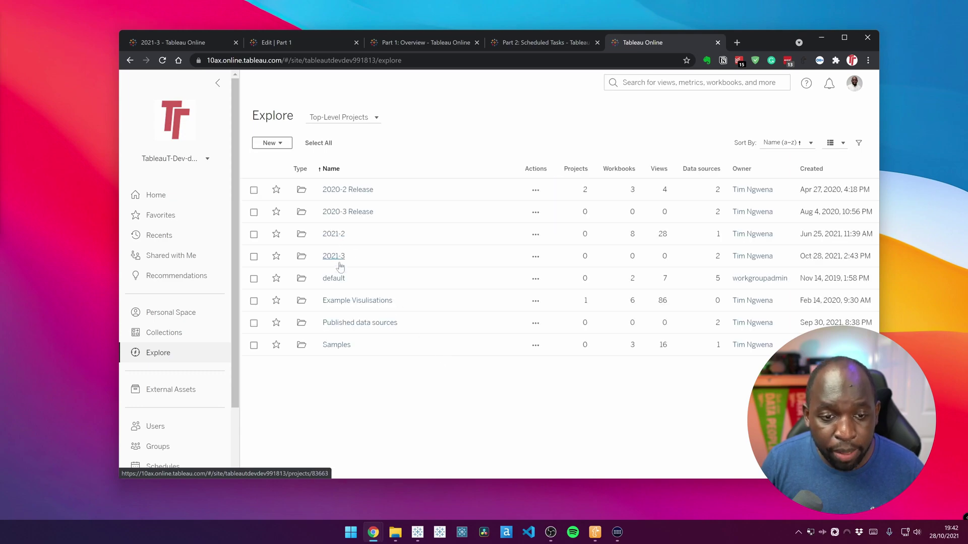
{"action": "left_click", "coordinate": [334, 256]}
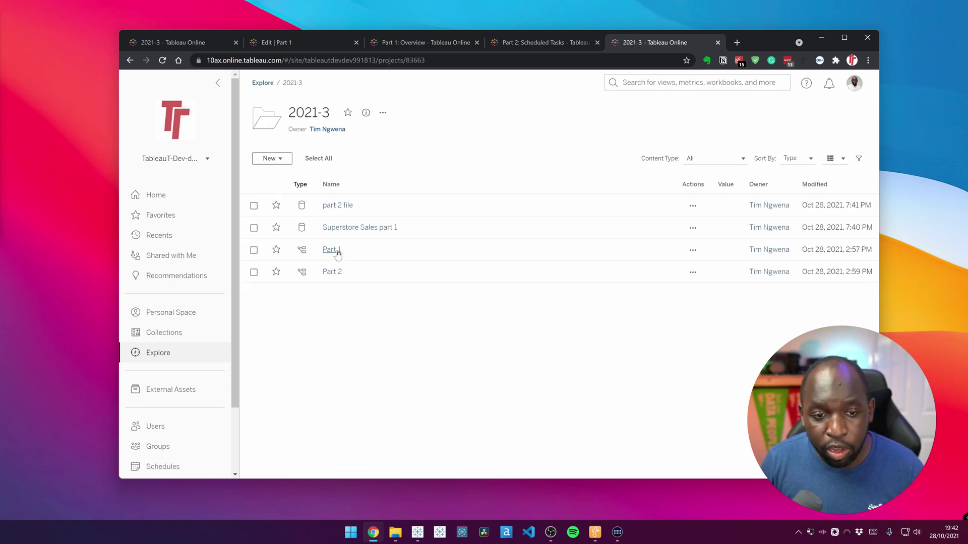
{"action": "left_click", "coordinate": [335, 253]}
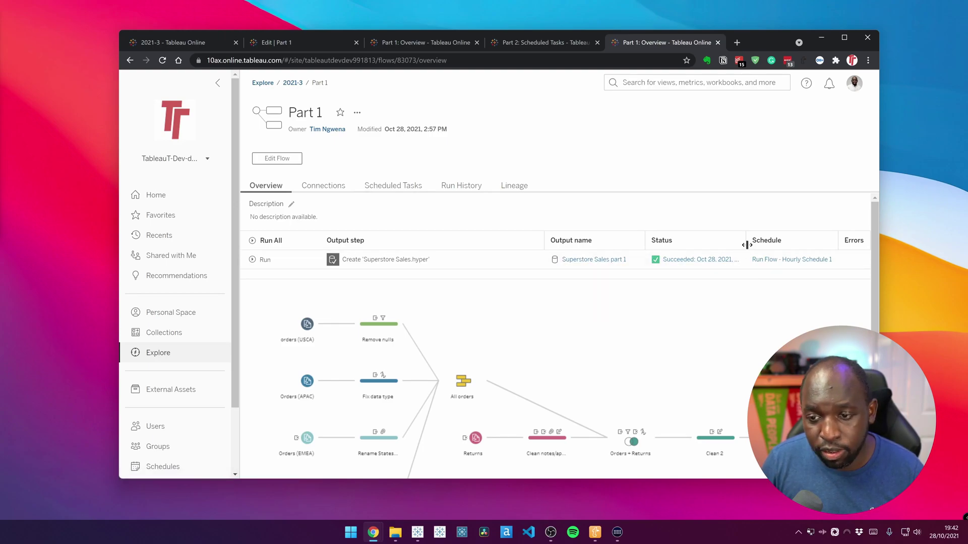
{"action": "left_click_drag", "start_coordinate": [746, 240], "coordinate": [812, 241]}
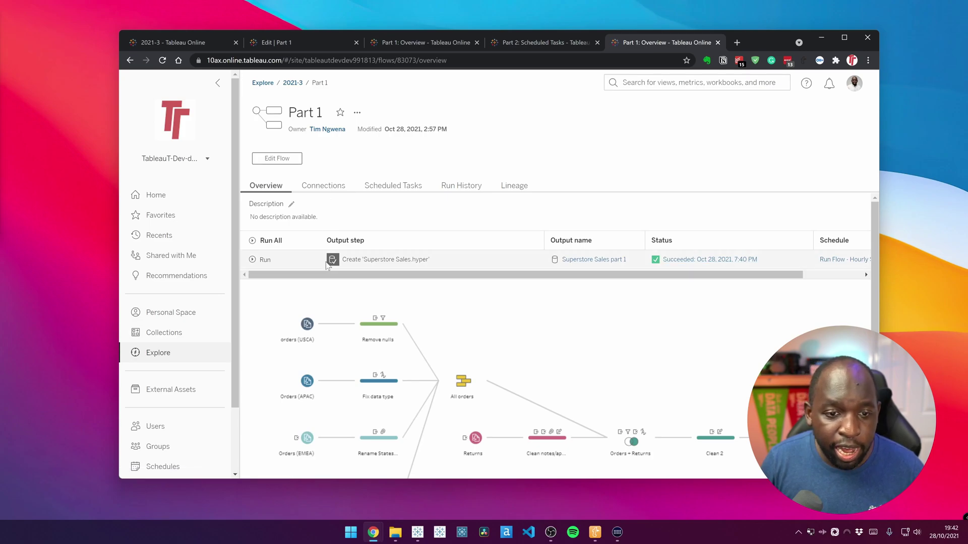
{"action": "left_click", "coordinate": [393, 186]}
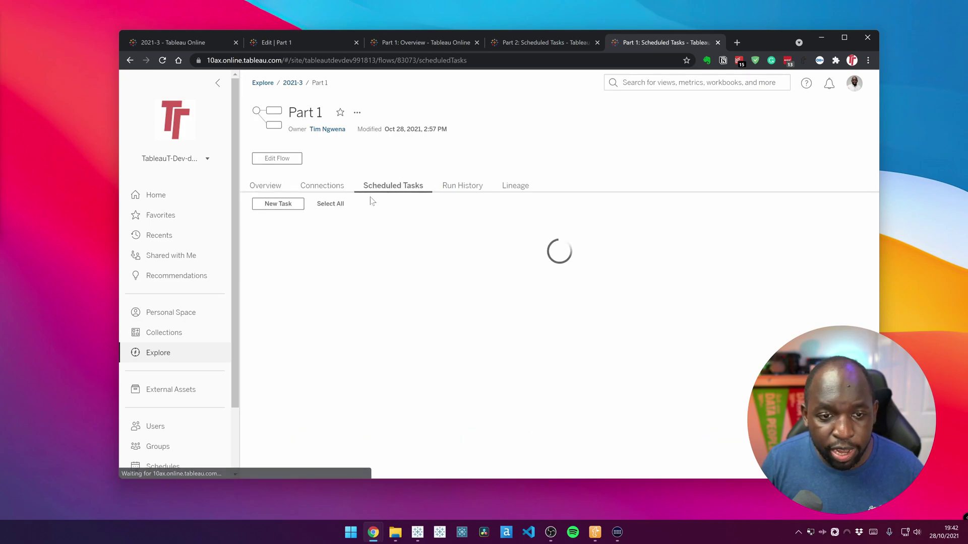
{"action": "left_click", "coordinate": [331, 257]}
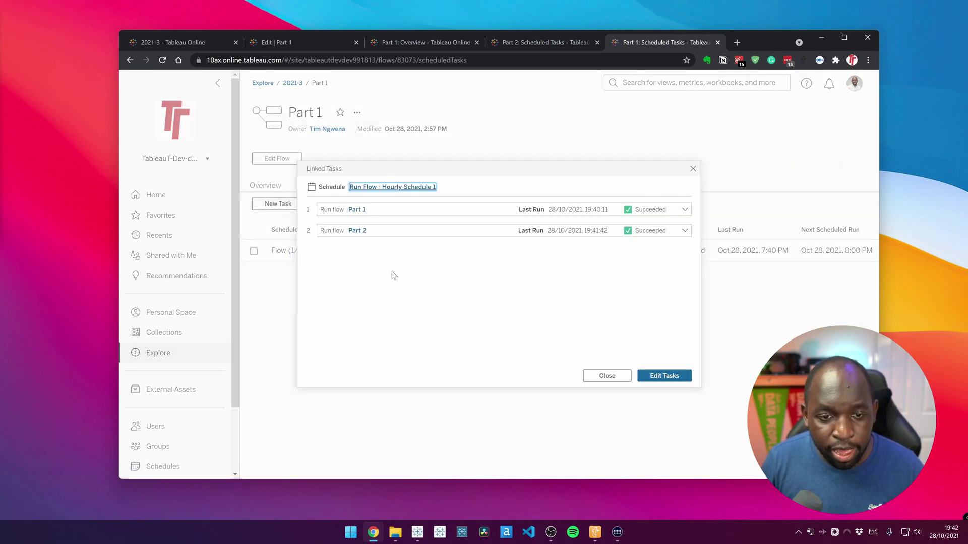
{"action": "left_click", "coordinate": [359, 231]}
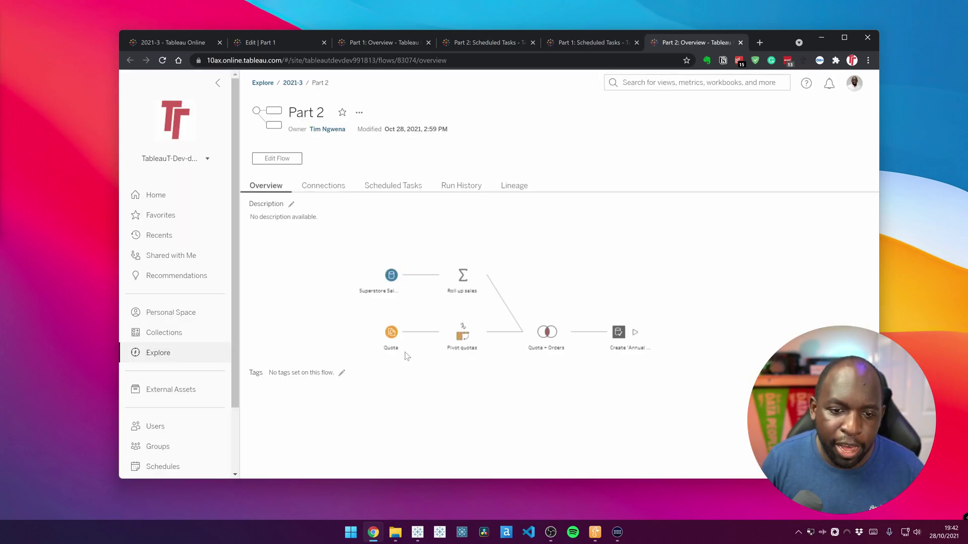
- Run Part 2's linked task (2/2) immediately, then reload to see its Succeeded status
{"action": "left_click", "coordinate": [402, 191]}
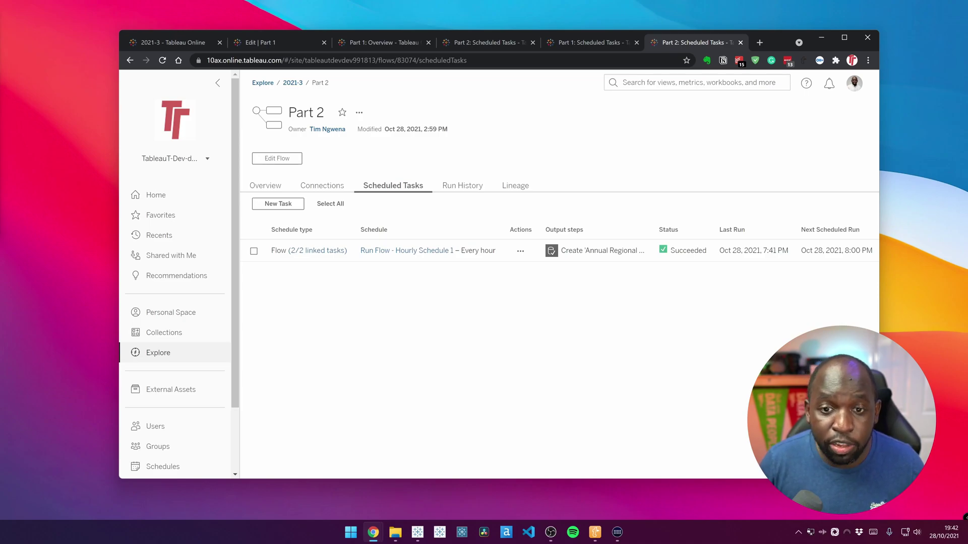
{"action": "left_click", "coordinate": [520, 250]}
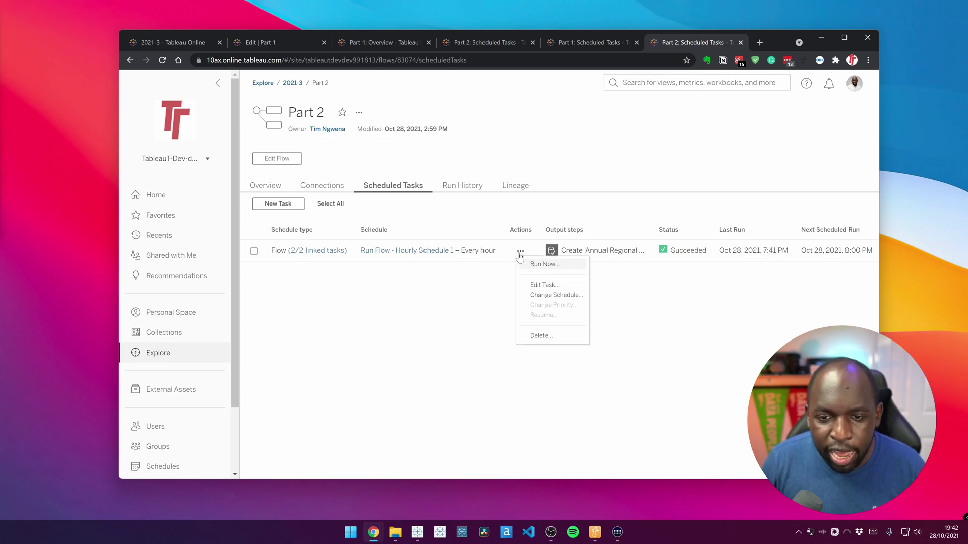
{"action": "left_click", "coordinate": [554, 265]}
{"action": "left_click", "coordinate": [571, 295]}
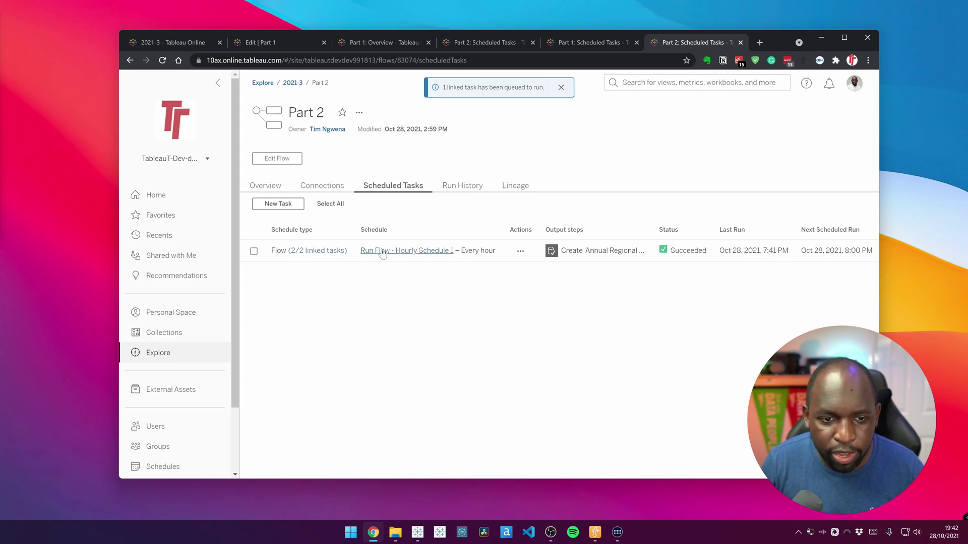
{"action": "left_click", "coordinate": [163, 60]}
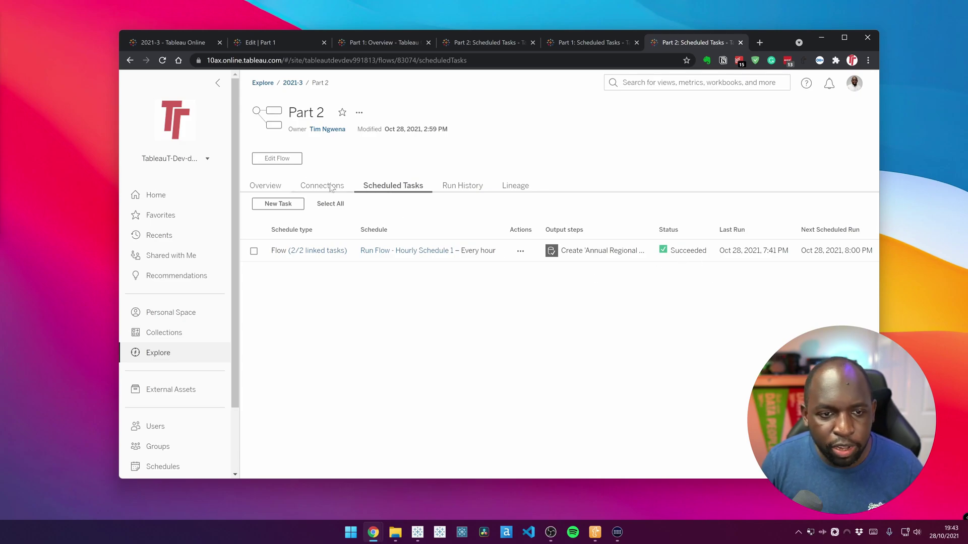
- Review Part 2's run history, then go to 2021-3 > Part 1's Scheduled Tasks tab
{"action": "left_click", "coordinate": [274, 186]}
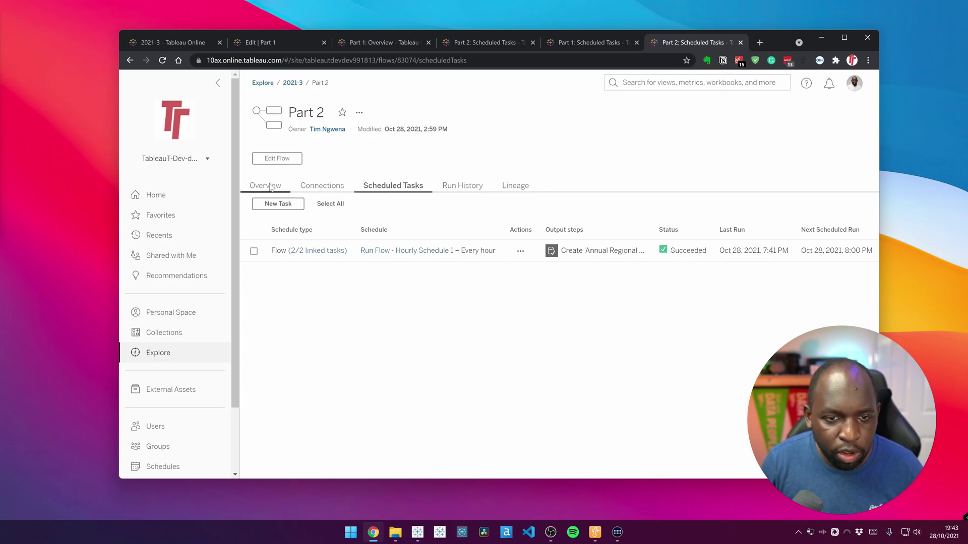
{"action": "left_click", "coordinate": [463, 187]}
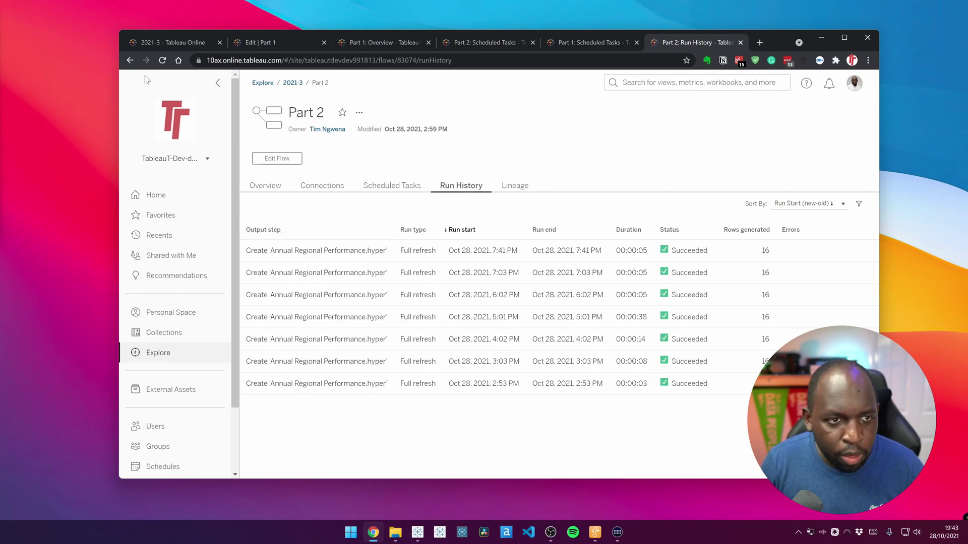
{"action": "left_click", "coordinate": [162, 60]}
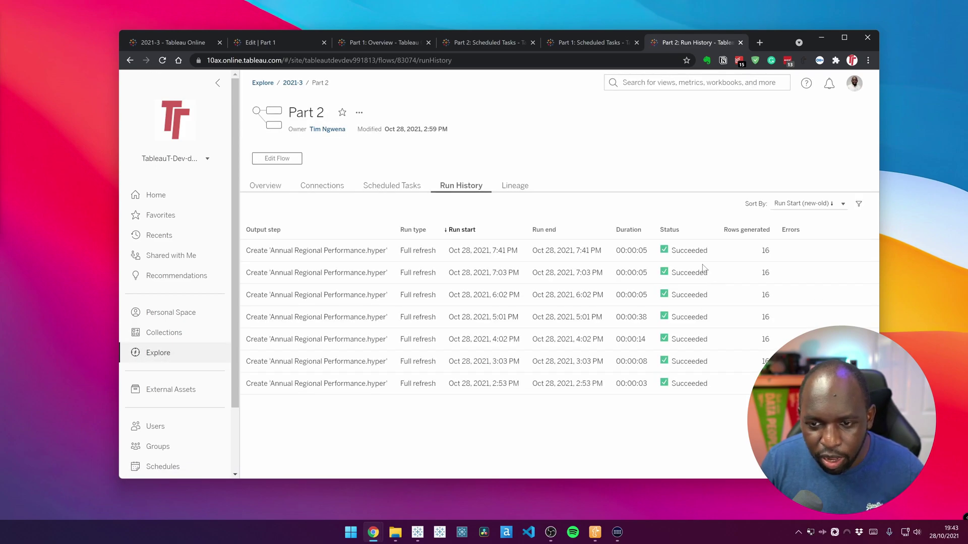
{"action": "left_click", "coordinate": [293, 82]}
{"action": "left_click", "coordinate": [333, 249]}
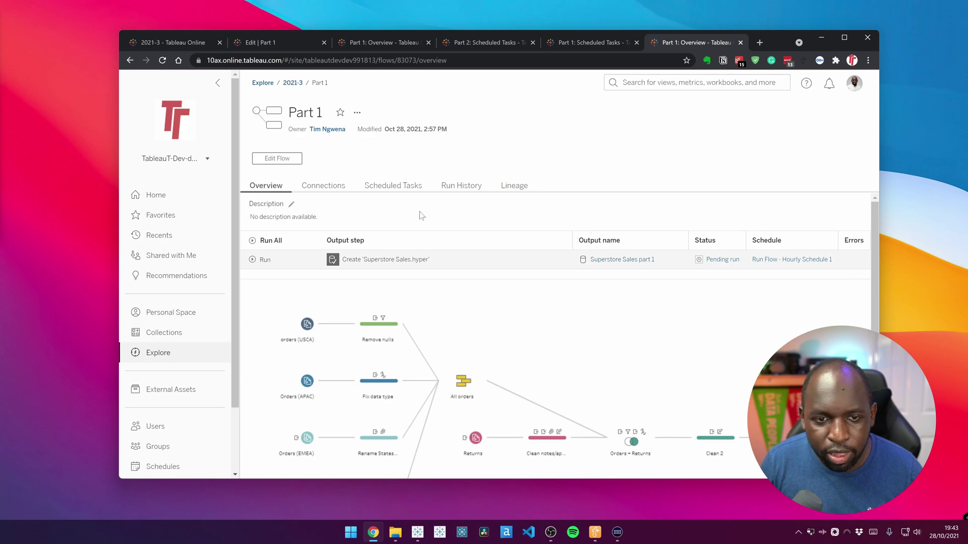
{"action": "left_click", "coordinate": [393, 186]}
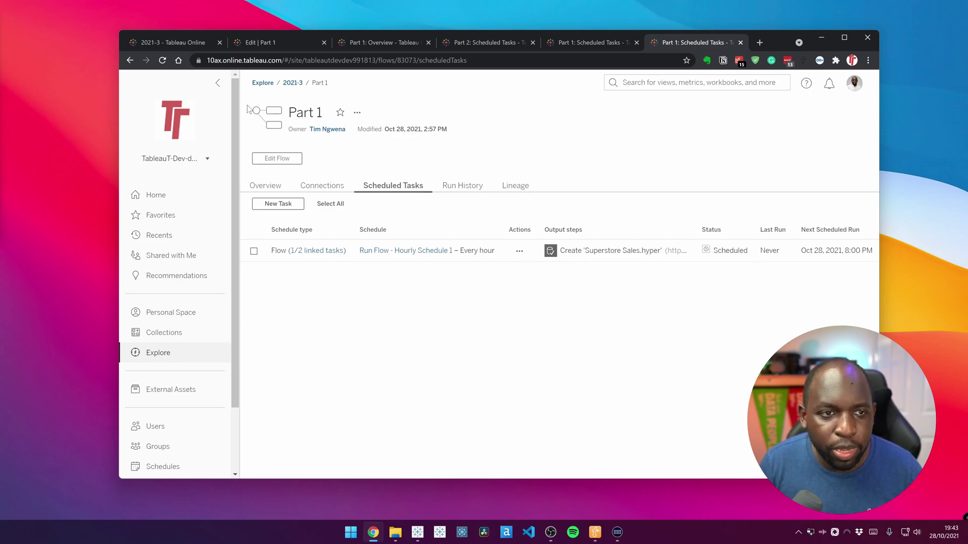
- Check Part 1's run history and the 2021-3 modified times, then return to Part 1's overview
{"action": "left_click", "coordinate": [163, 60]}
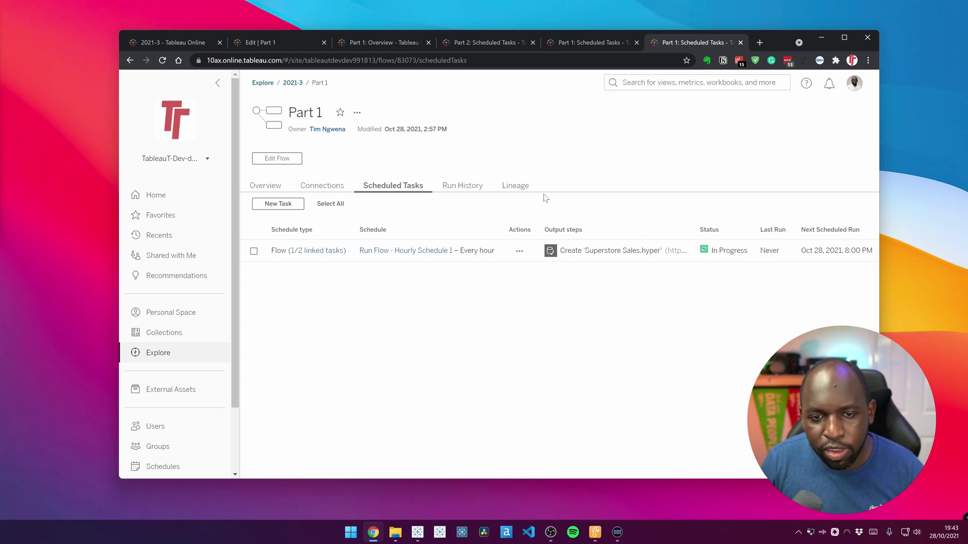
{"action": "left_click", "coordinate": [475, 187]}
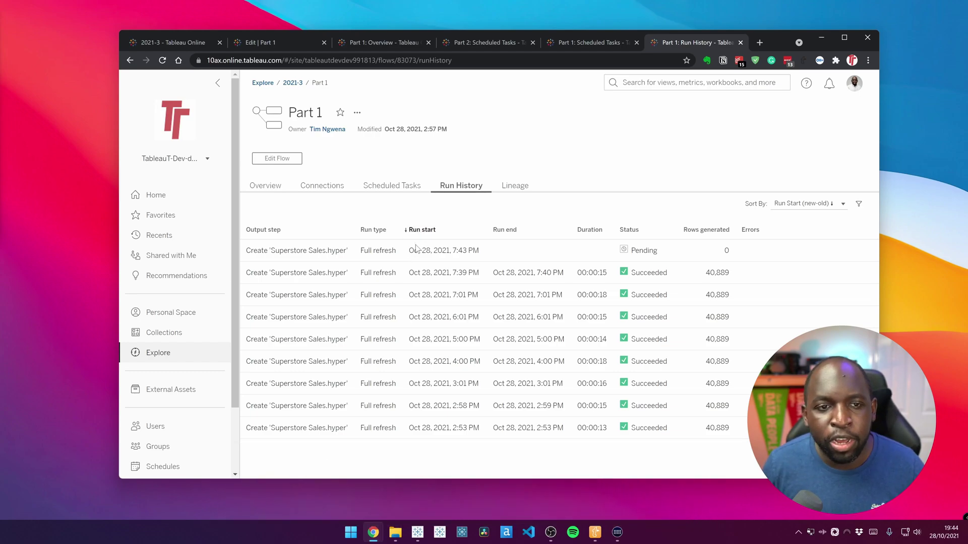
{"action": "left_click", "coordinate": [293, 83]}
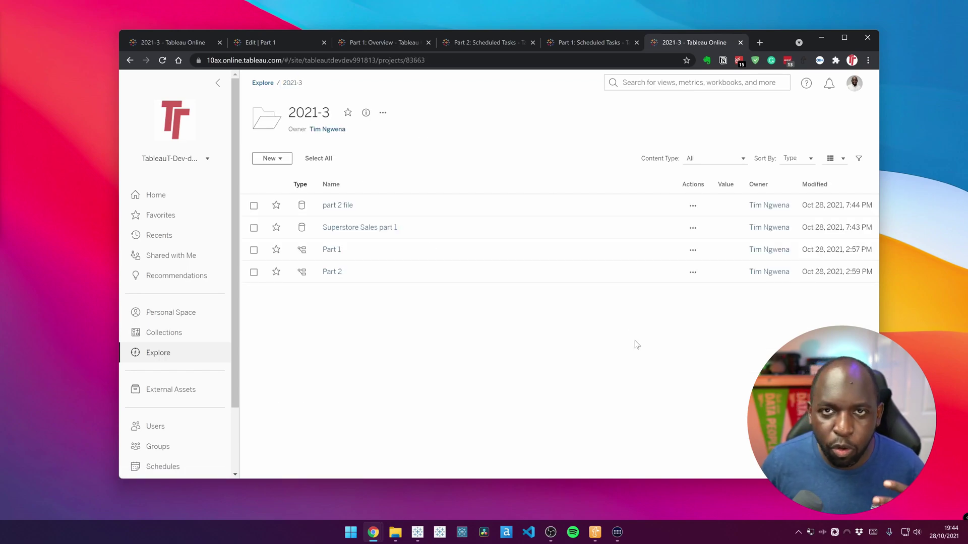
{"action": "left_click", "coordinate": [331, 250]}
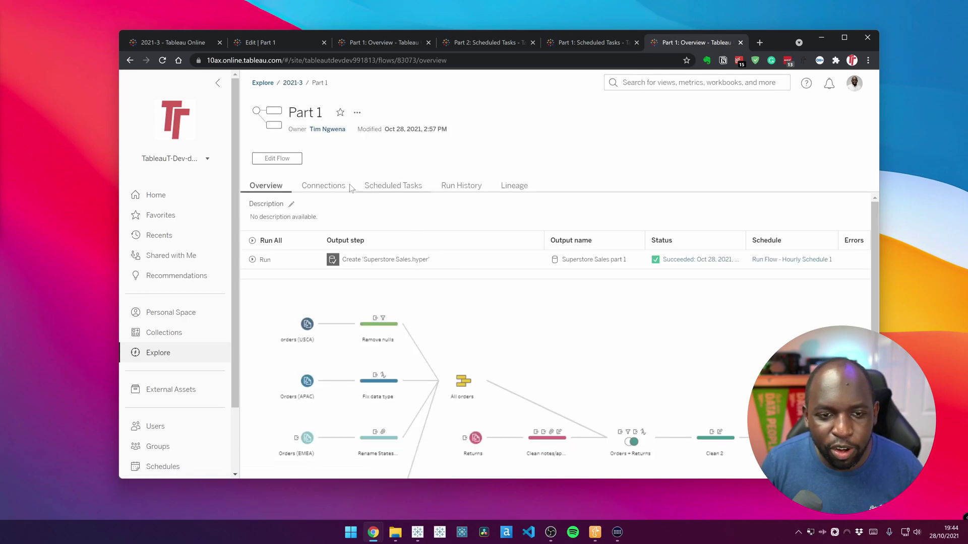
- Open Part 1's linked task for editing from its Scheduled Tasks tab
{"action": "left_click", "coordinate": [392, 190]}
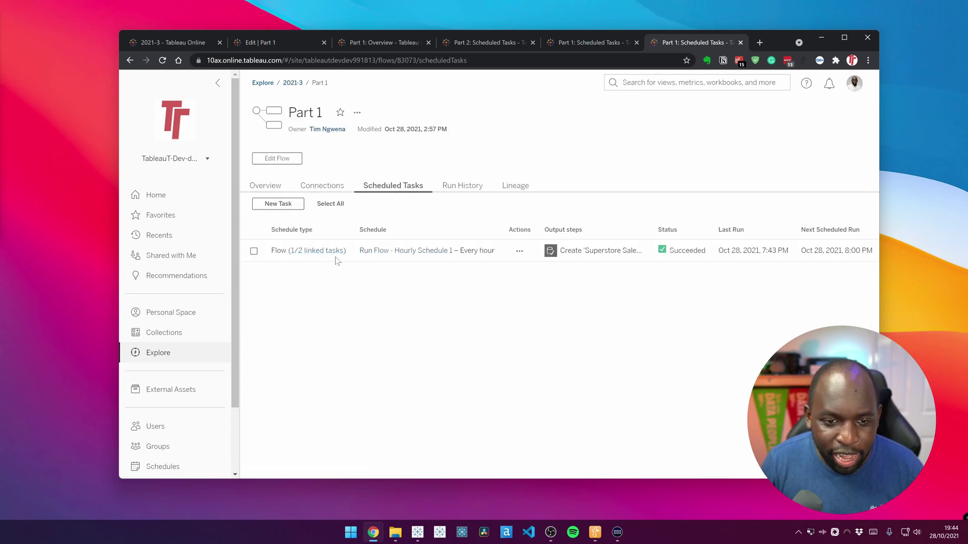
{"action": "left_click", "coordinate": [519, 252]}
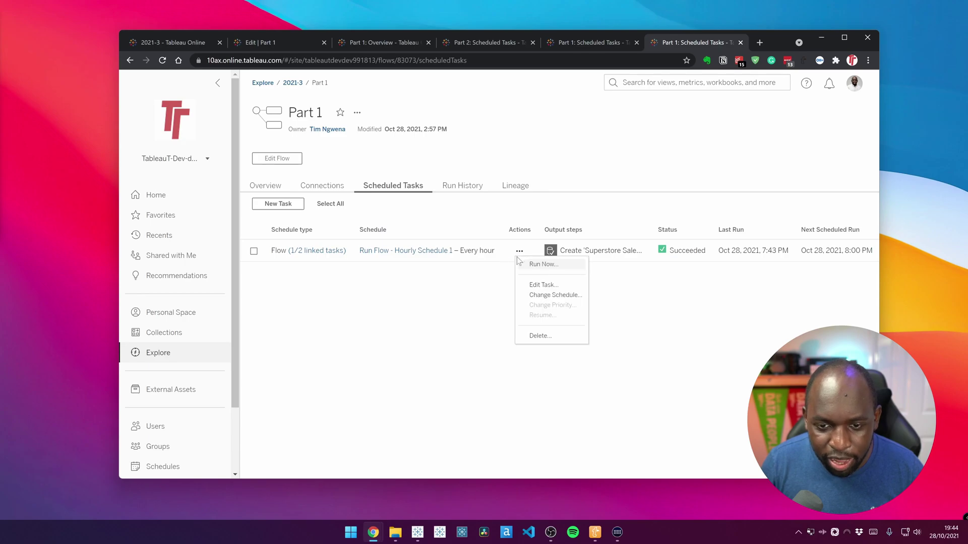
{"action": "left_click", "coordinate": [550, 290]}
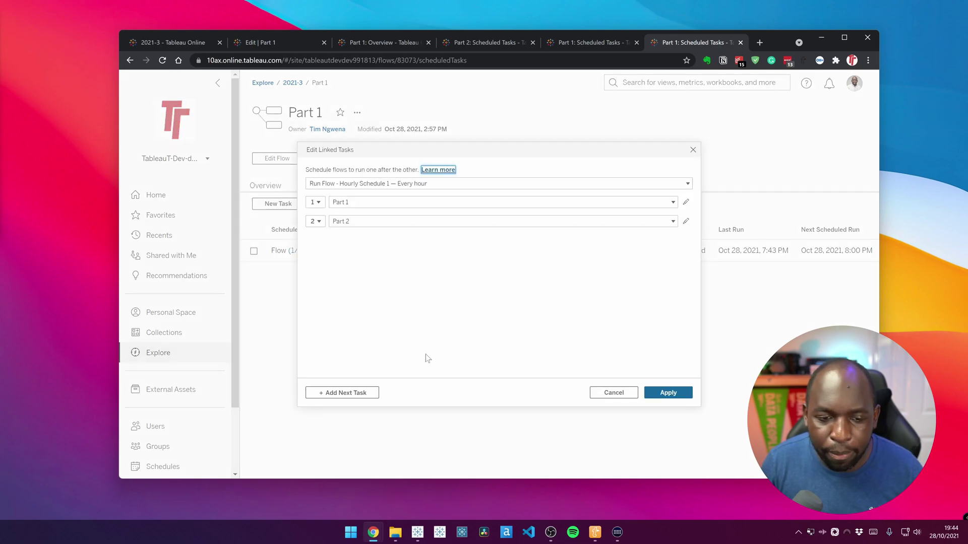
- Add empty task slots until the dialog warns that a maximum of 20 tasks is supported
{"action": "left_click", "coordinate": [347, 392]}
{"action": "triple_click", "coordinate": [347, 392]}
{"action": "double_click", "coordinate": [348, 392]}
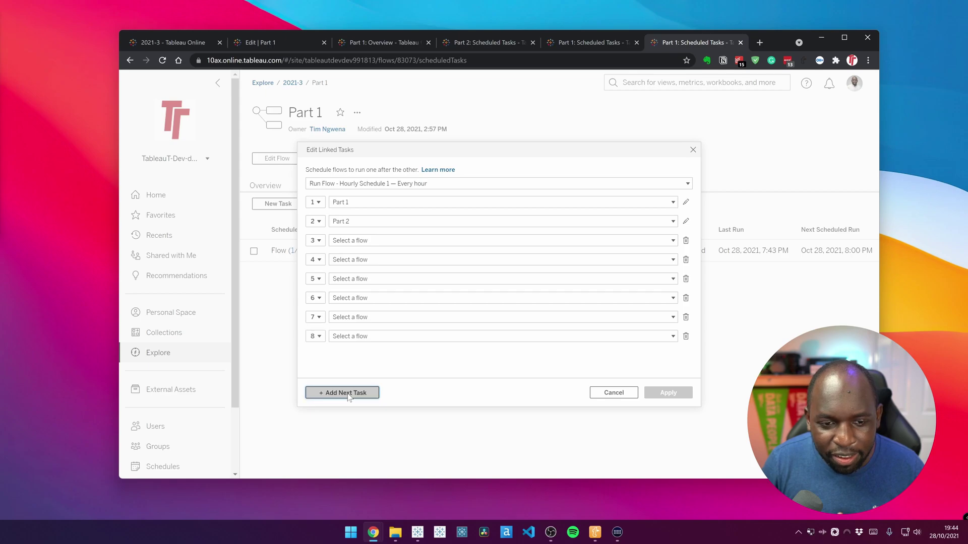
{"action": "triple_click", "coordinate": [348, 393]}
{"action": "triple_click", "coordinate": [348, 392]}
{"action": "triple_click", "coordinate": [348, 392]}
{"action": "double_click", "coordinate": [348, 393]}
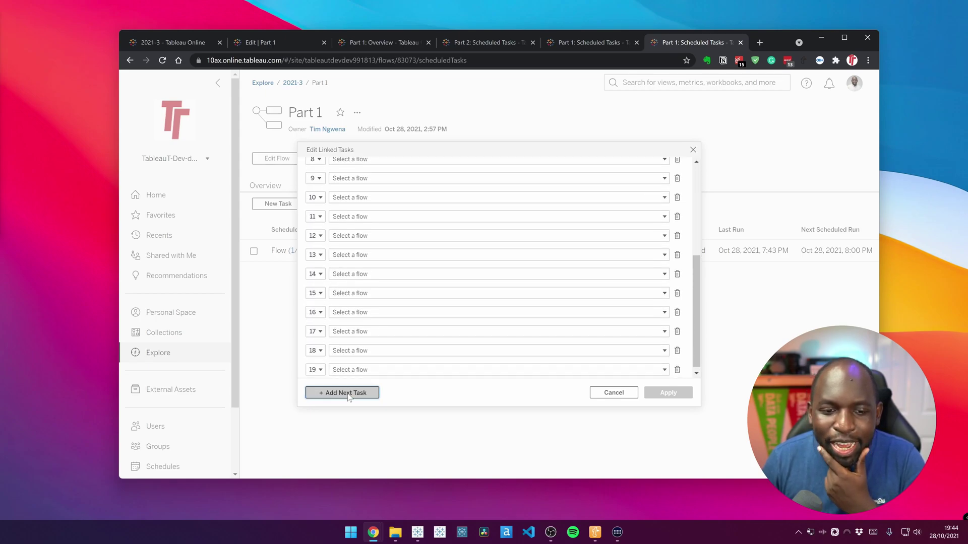
{"action": "triple_click", "coordinate": [348, 393]}
{"action": "triple_click", "coordinate": [348, 393]}
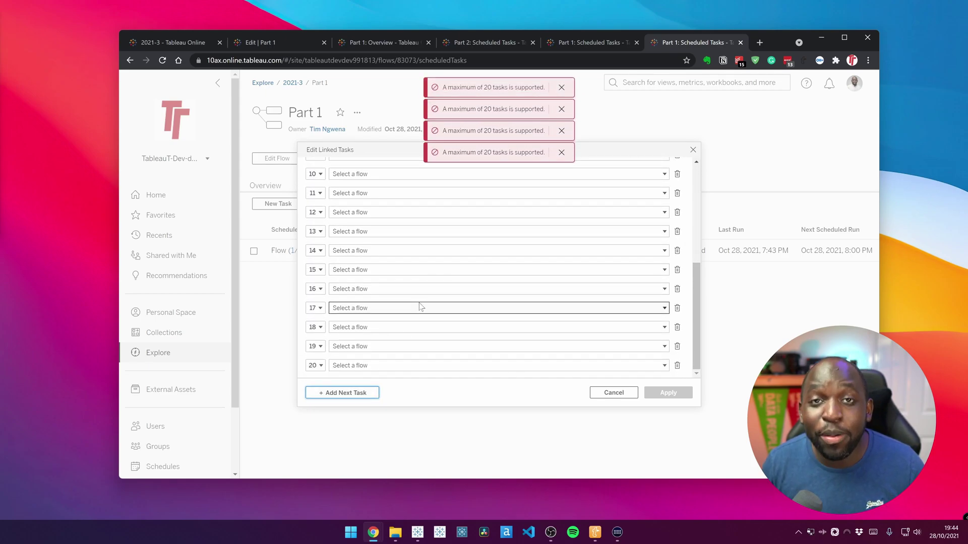